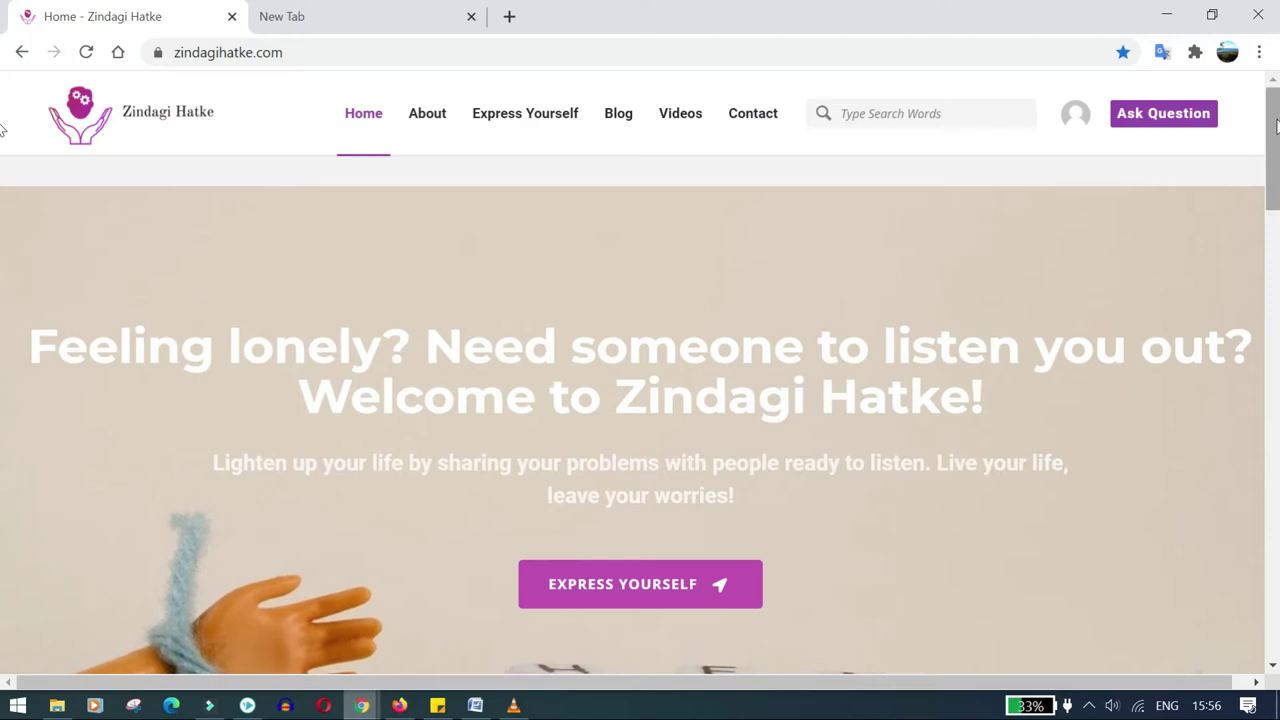
Return to the top of the home page and open the Express Yourself page.
drag(1274, 125, 1276, 545)
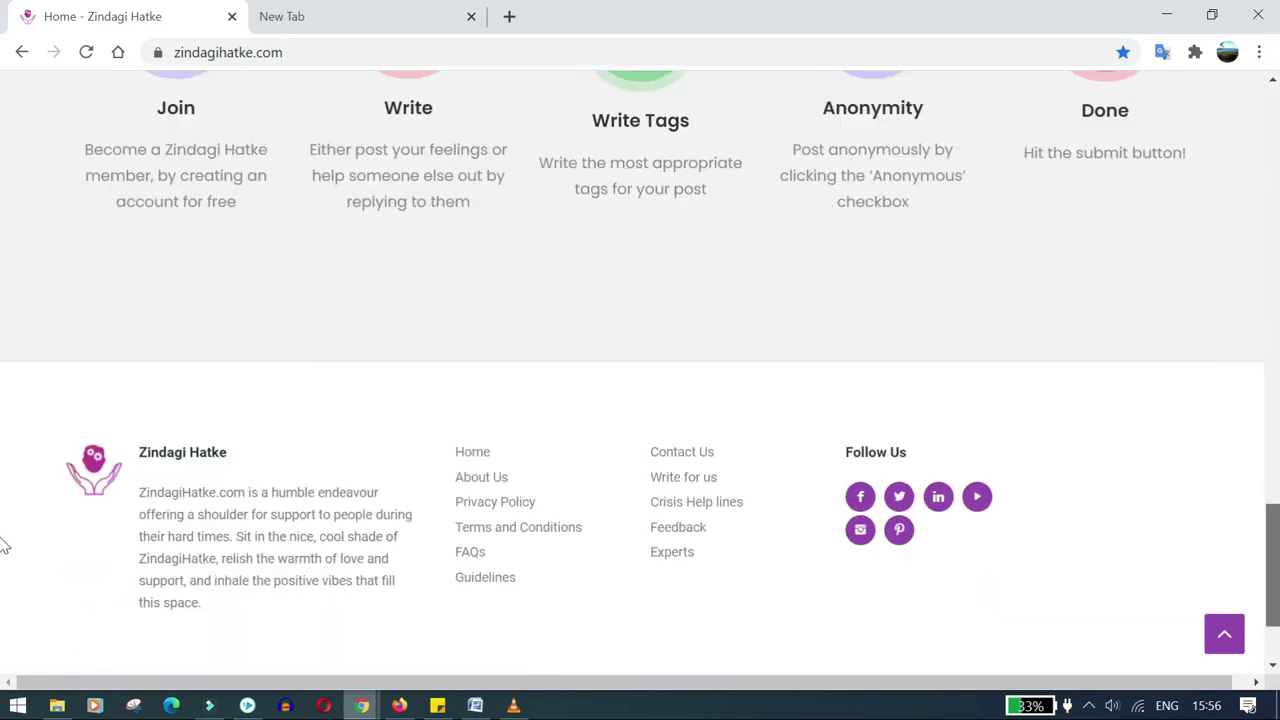
key(Home)
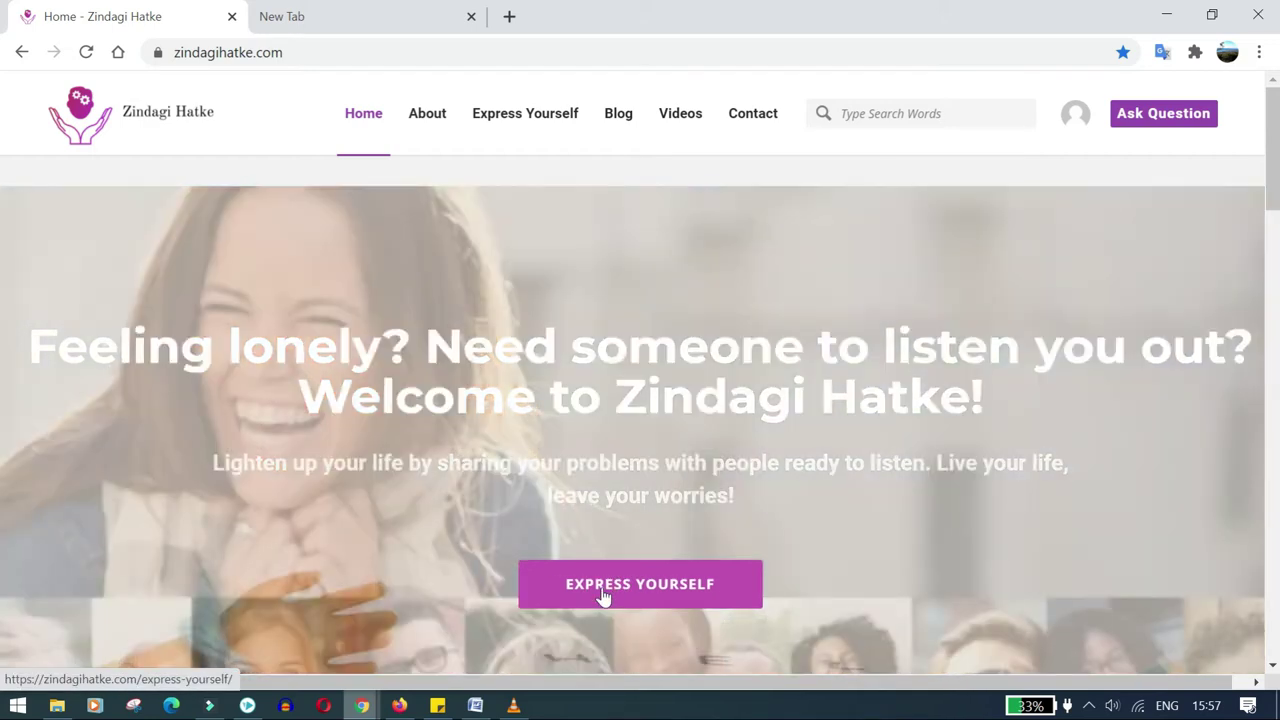
click(603, 594)
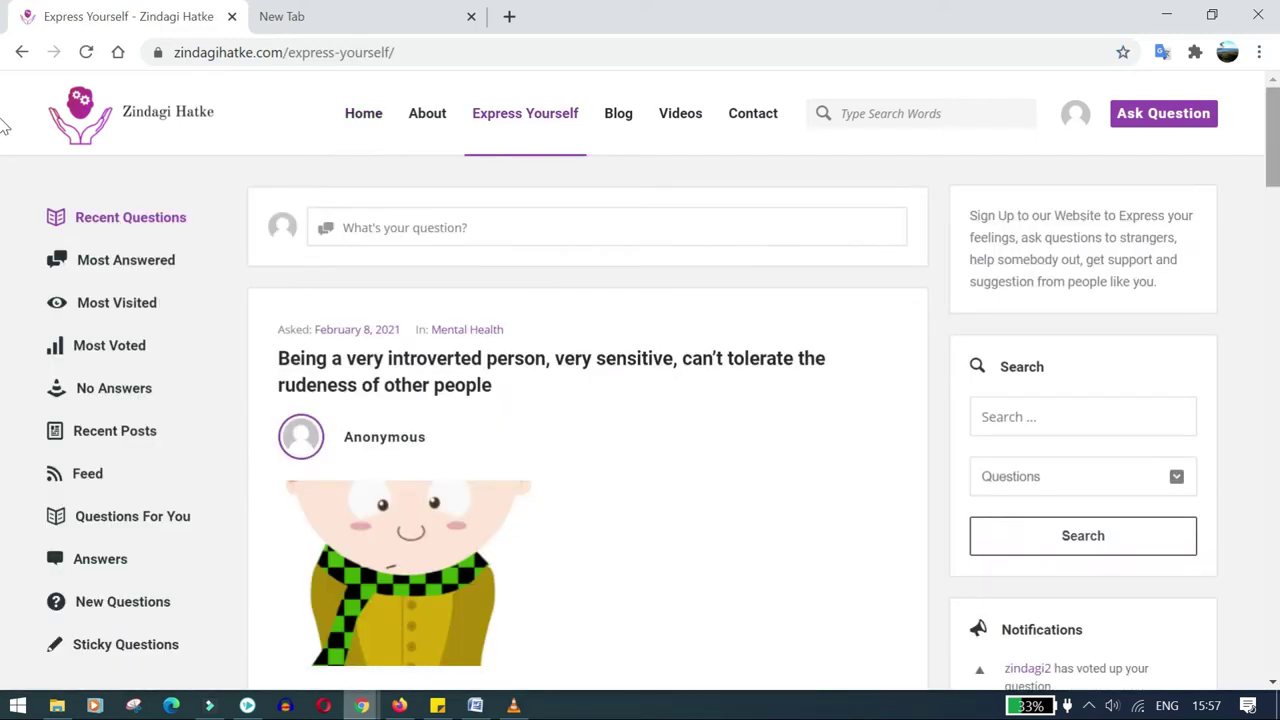
Browse down the Recent Questions feed and back up toward the top entry.
scroll(3, 160, down, 2)
scroll(3, 170, down, 1)
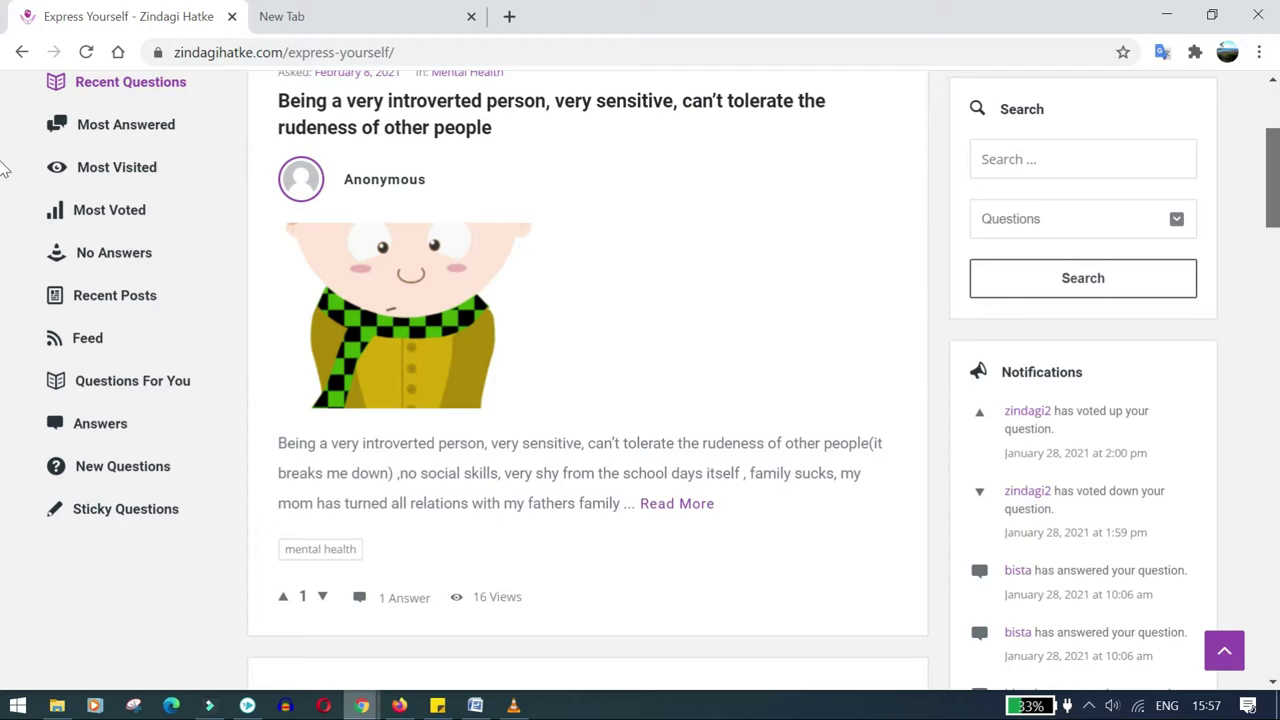
scroll(3, 190, down, 1)
scroll(3, 230, down, 4)
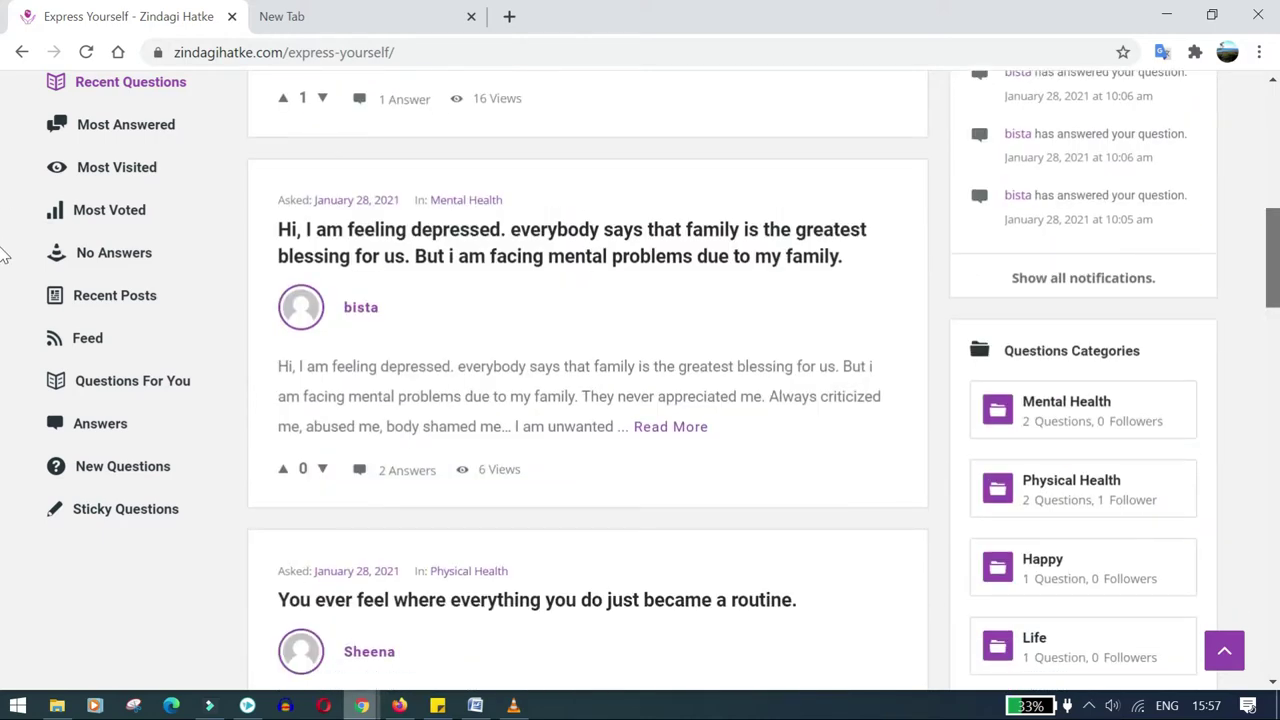
scroll(3, 270, down, 2)
scroll(4, 290, down, 1)
scroll(5, 303, down, 1)
scroll(5, 340, down, 2)
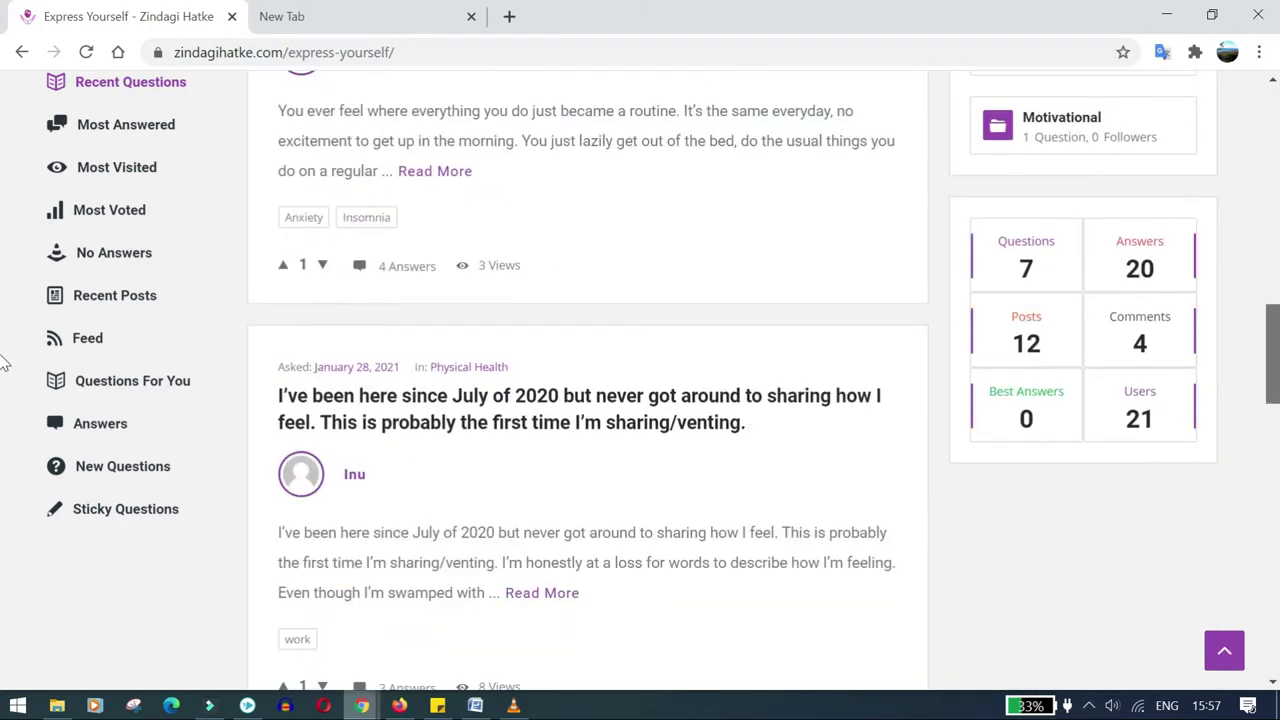
scroll(3, 385, down, 1)
scroll(3, 405, down, 3)
scroll(3, 440, down, 2)
scroll(3, 470, down, 1)
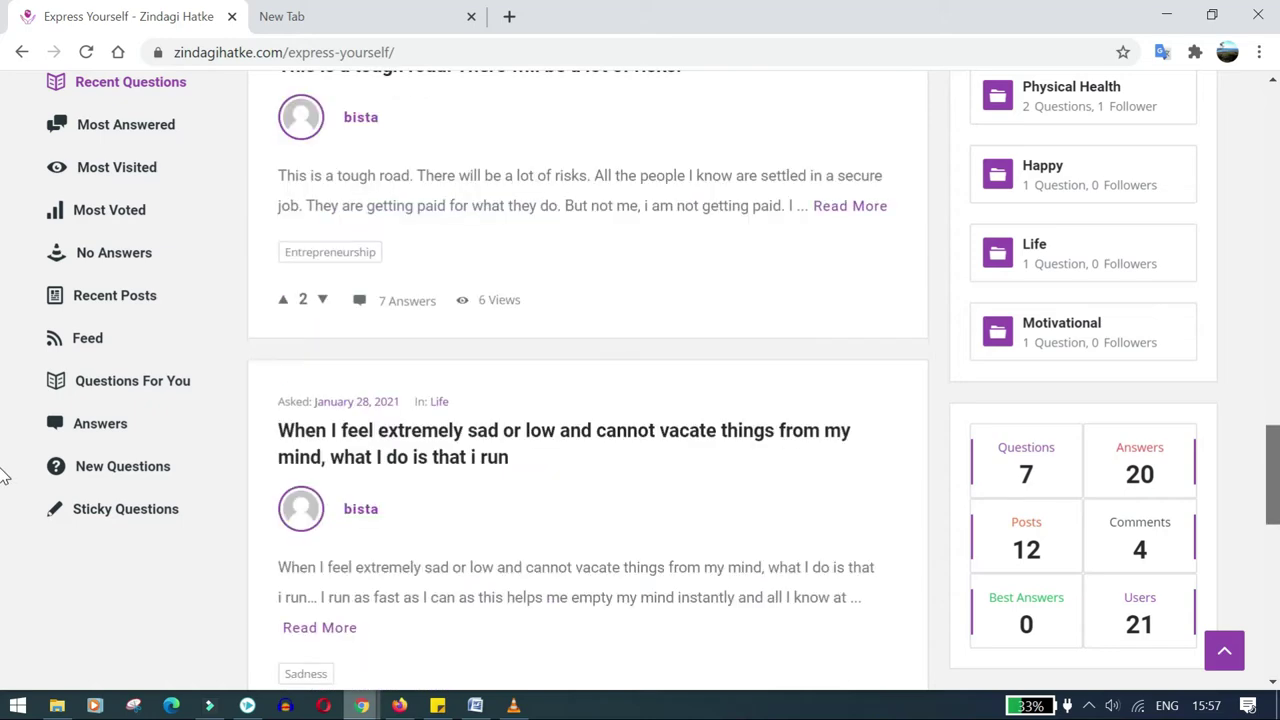
scroll(3, 500, down, 2)
scroll(5, 514, down, 1)
scroll(1271, 400, up, 2)
scroll(1271, 343, up, 6)
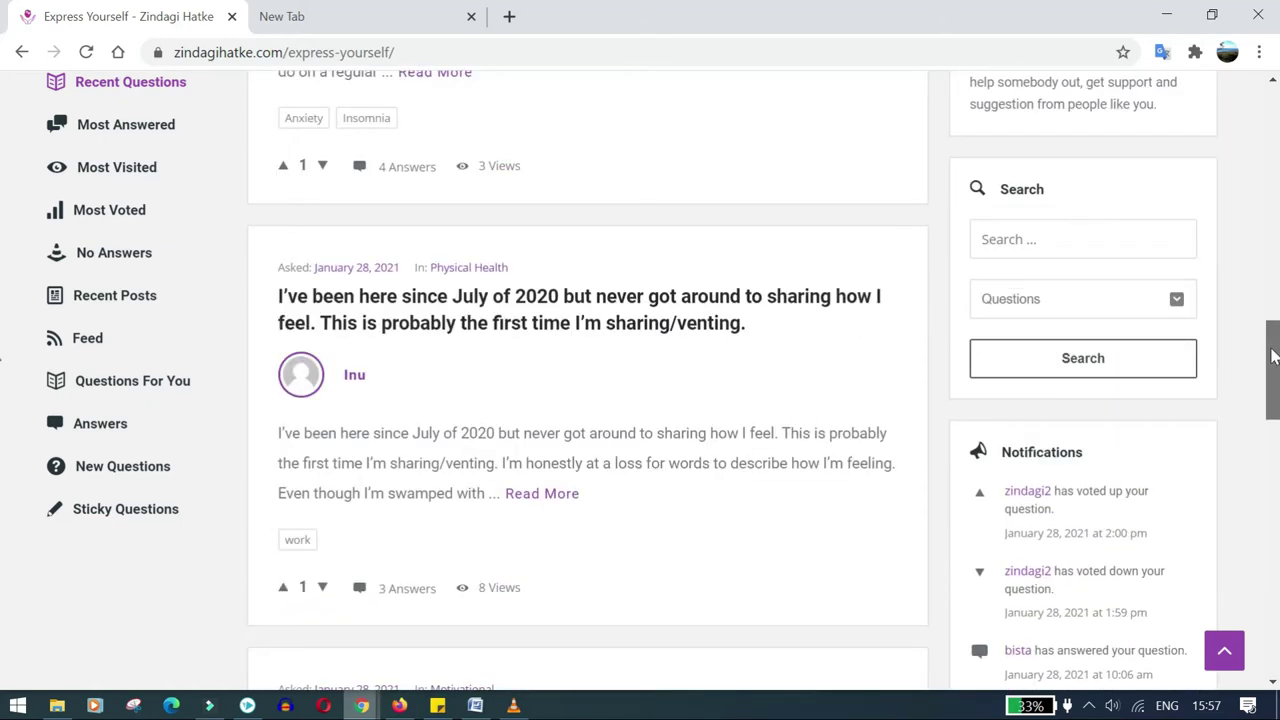
scroll(1254, 152, up, 4)
scroll(1252, 150, up, 5)
scroll(1250, 130, up, 1)
scroll(1252, 110, up, 2)
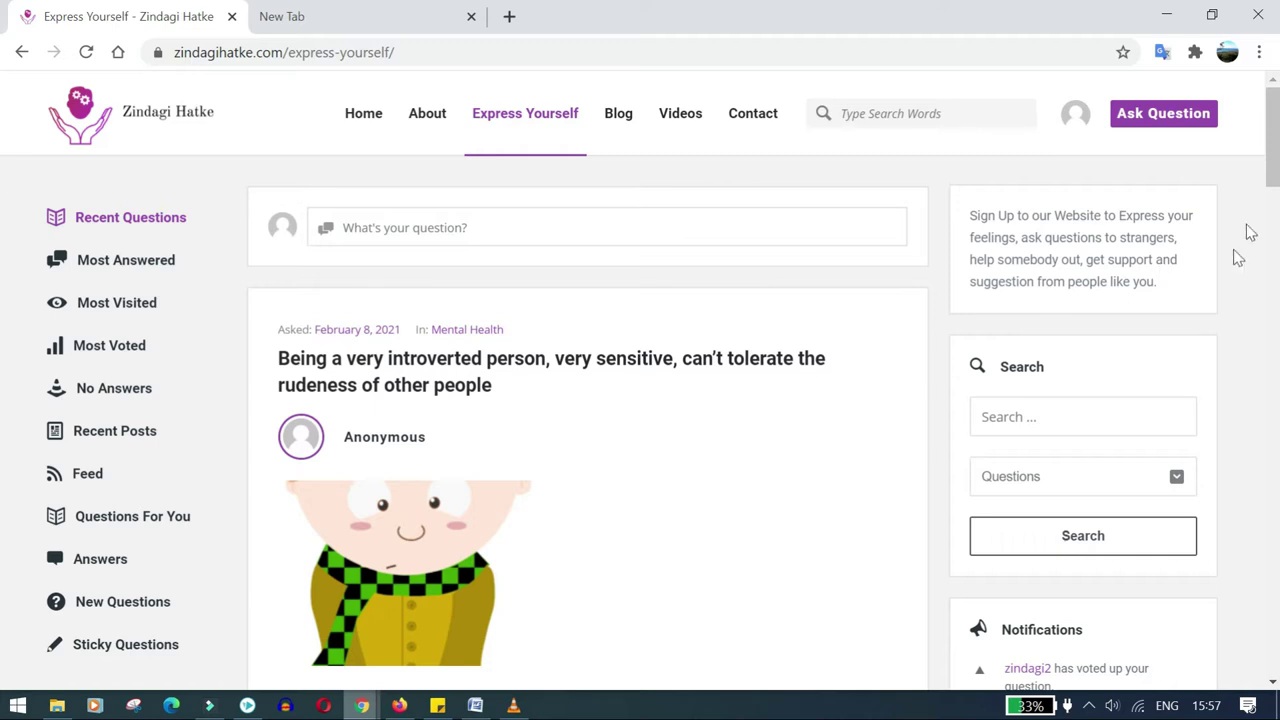
scroll(5, 170, down, 2)
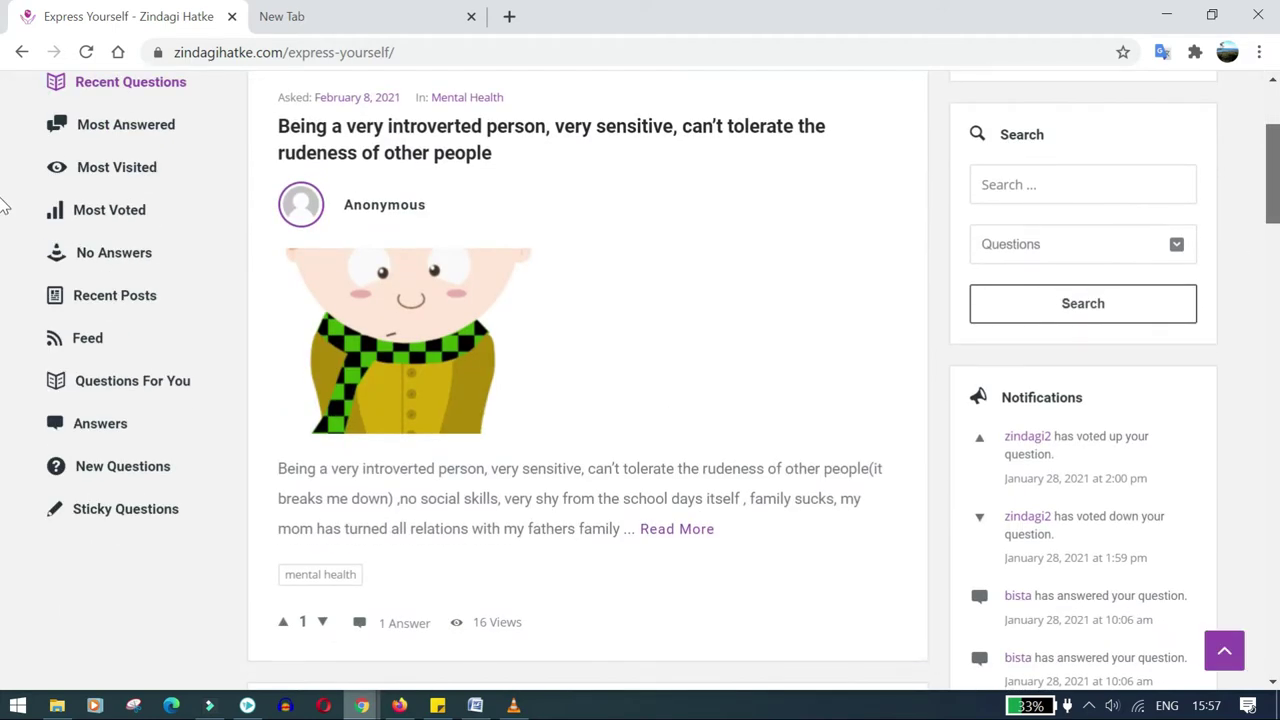
click(405, 631)
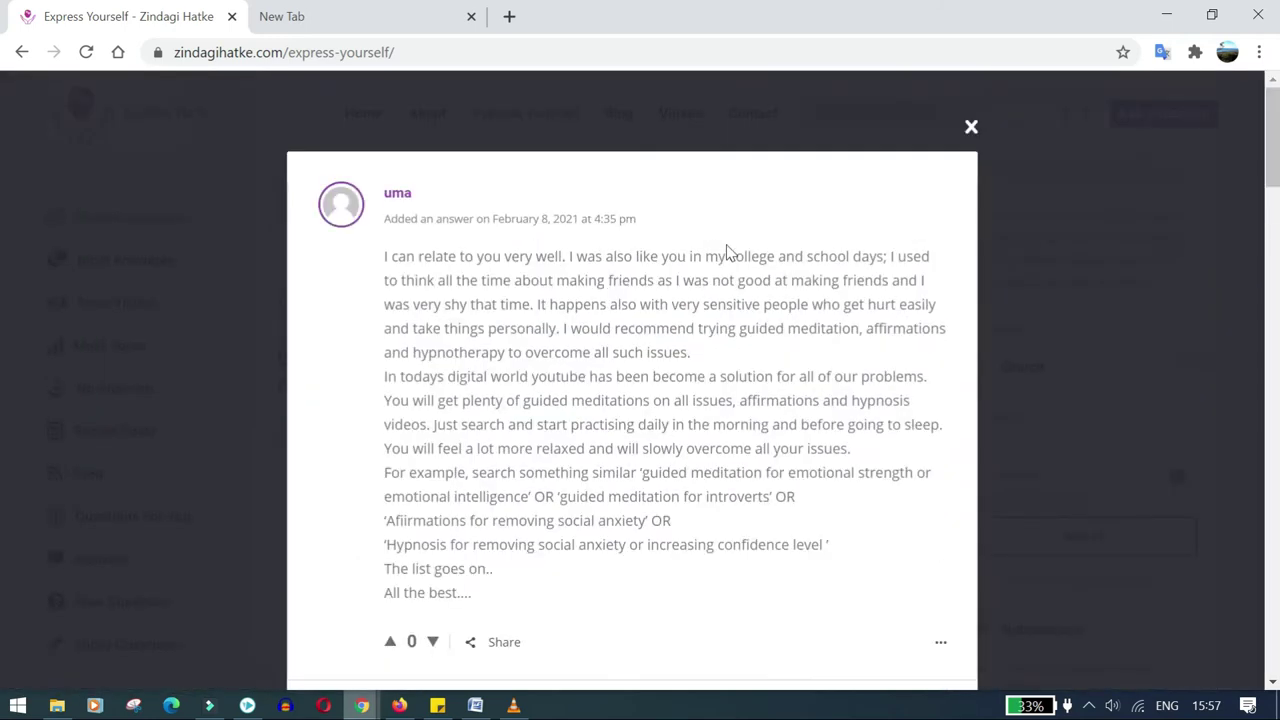
scroll(3, 172, down, 2)
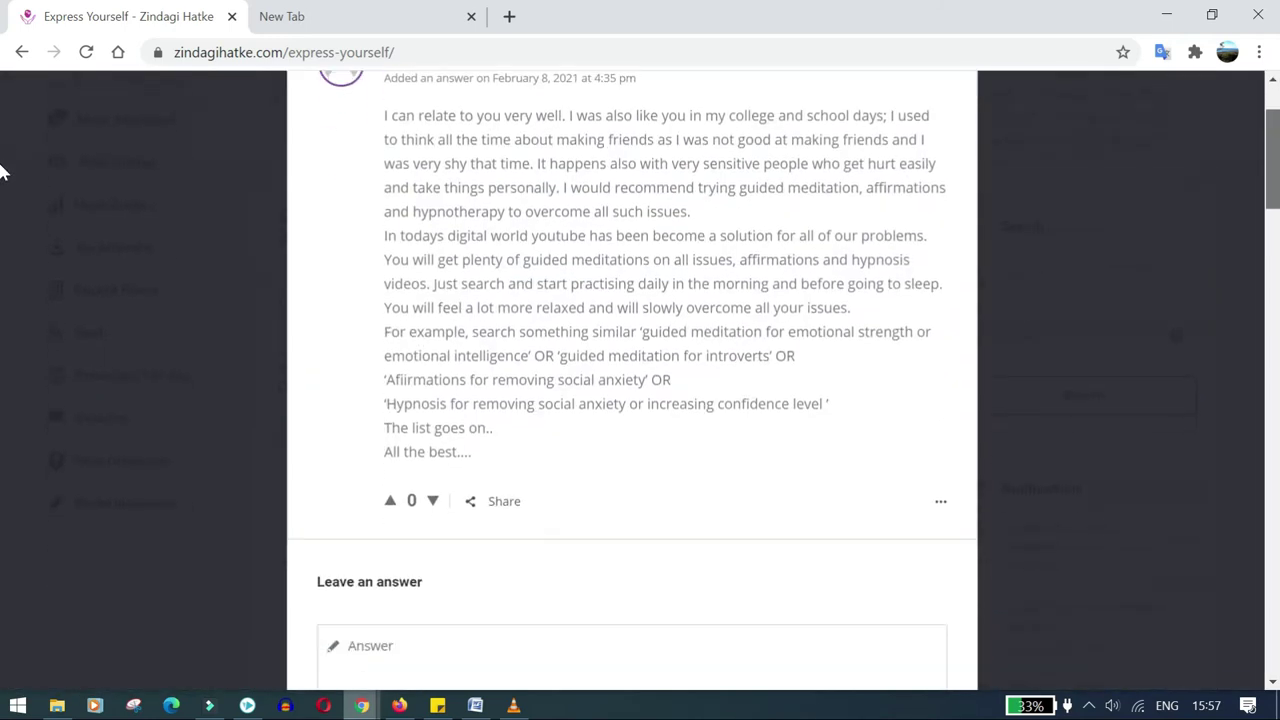
scroll(3, 184, down, 3)
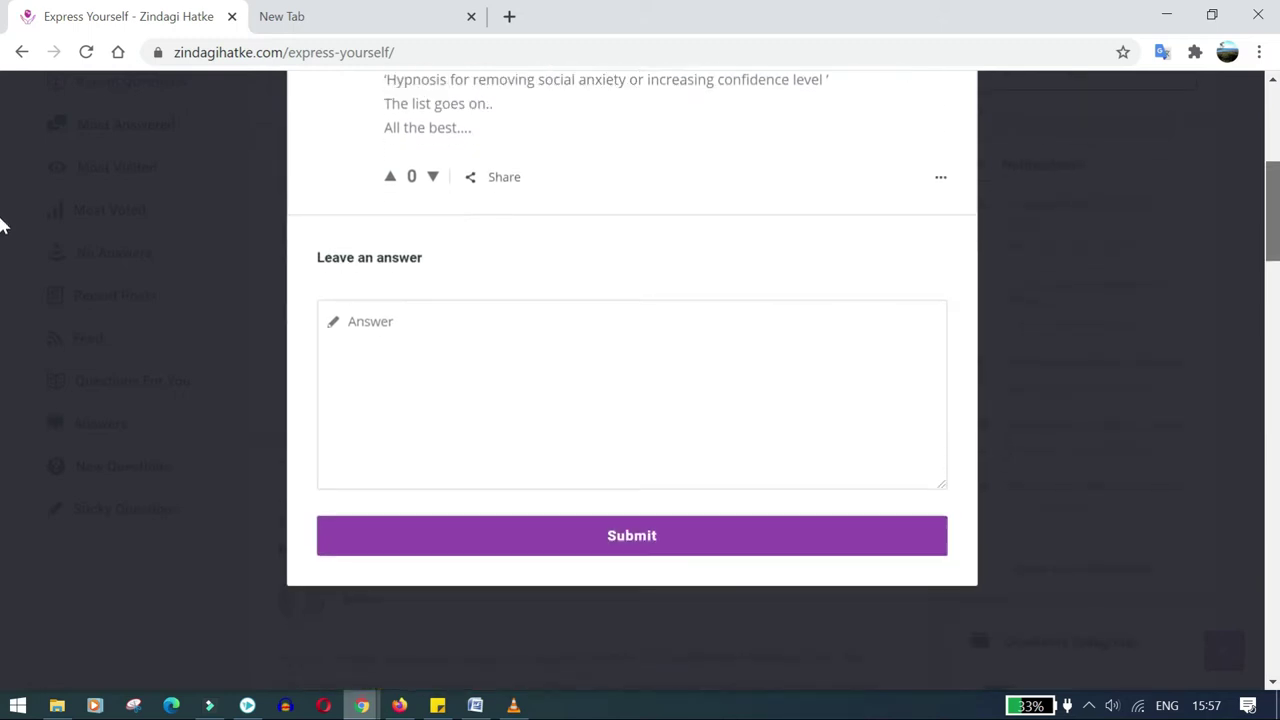
scroll(1265, 128, up, 2)
scroll(1265, 128, up, 2)
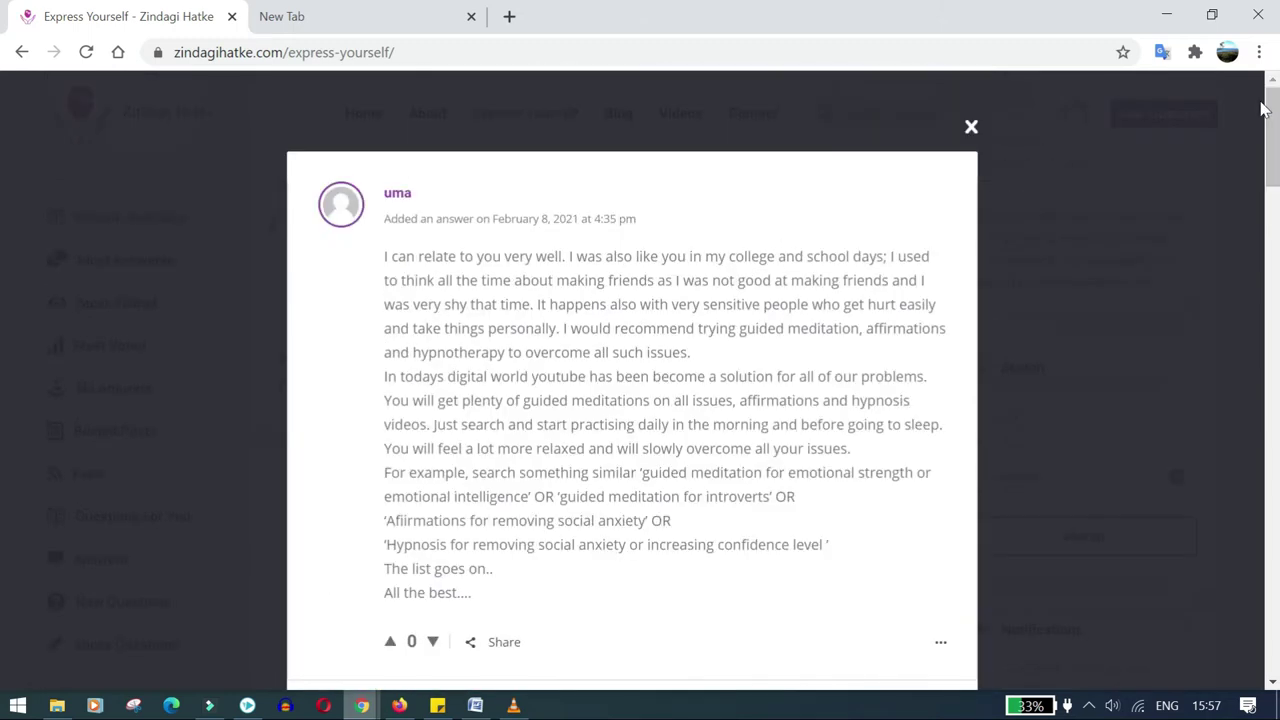
click(970, 128)
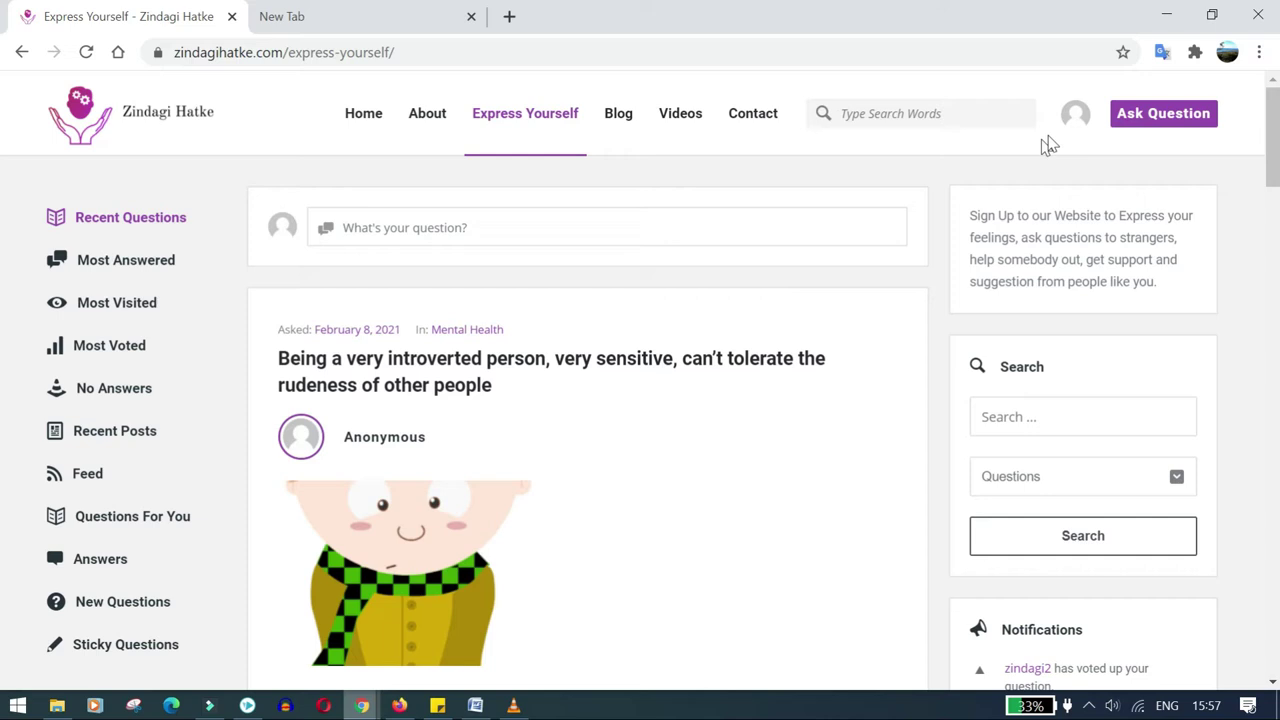
click(1071, 122)
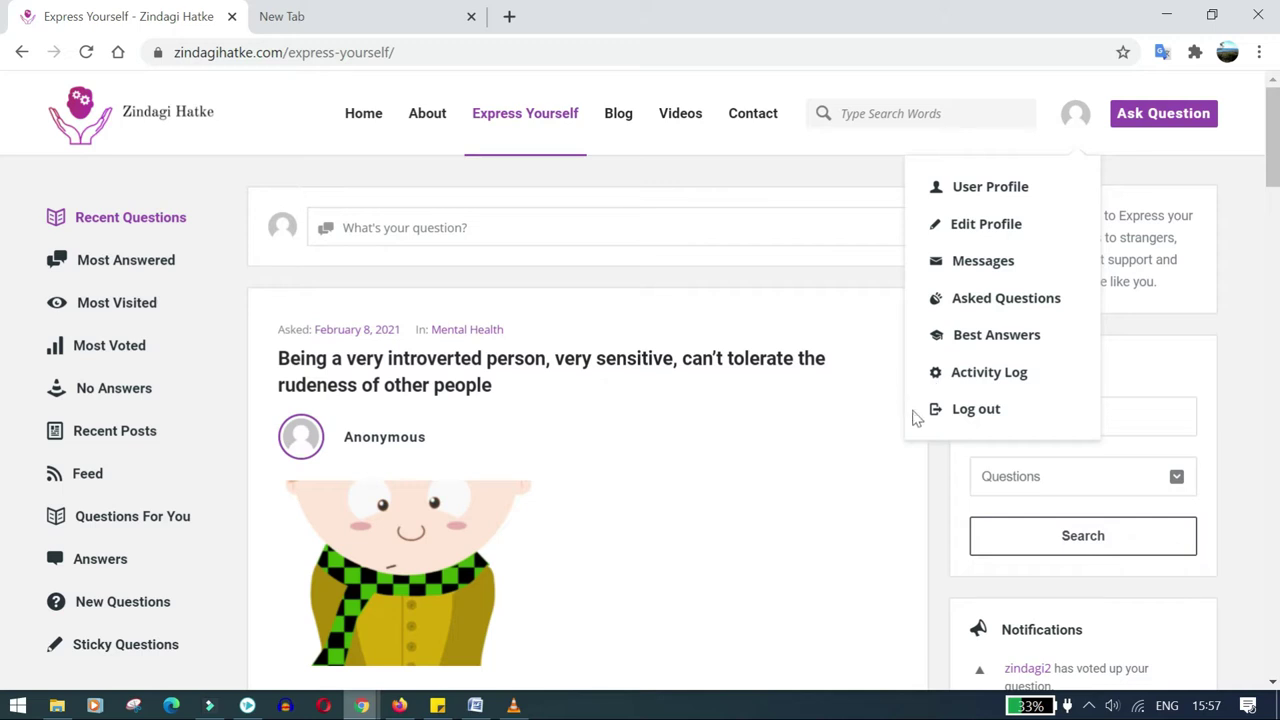
click(726, 317)
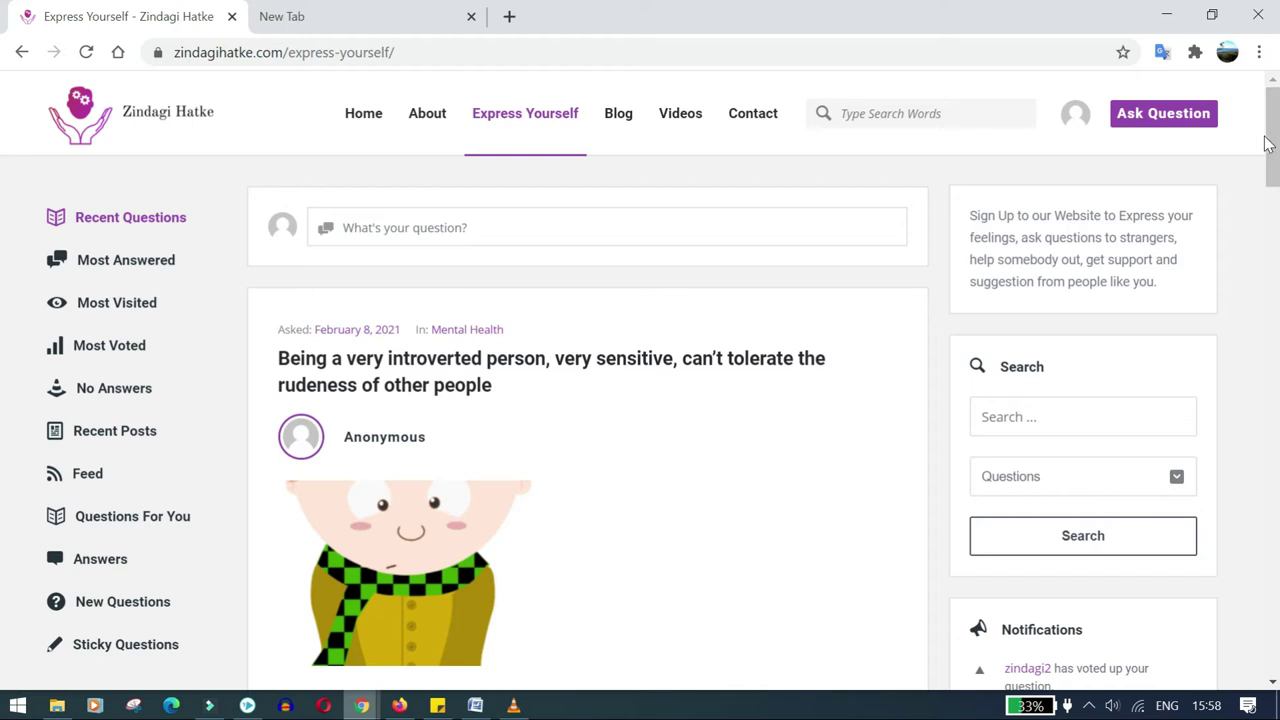
Start a new question and set its category to Mental Health.
click(1152, 115)
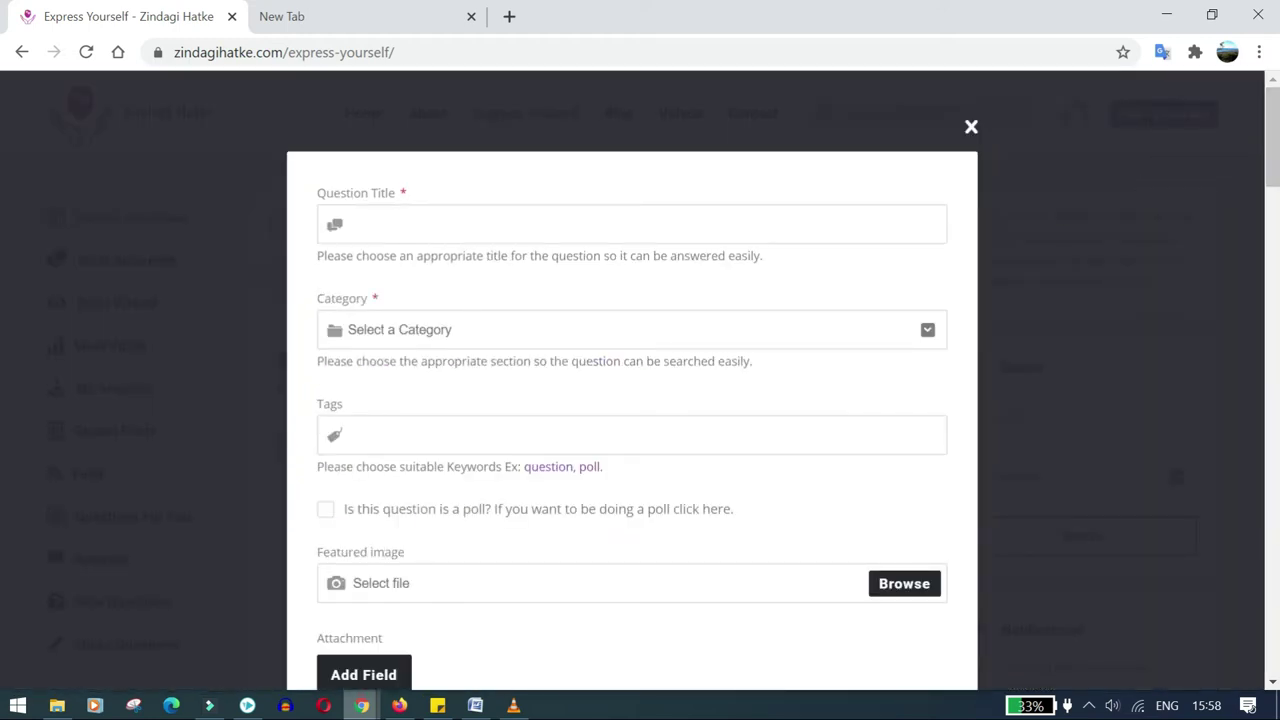
click(426, 222)
text(i am feeling happy today)
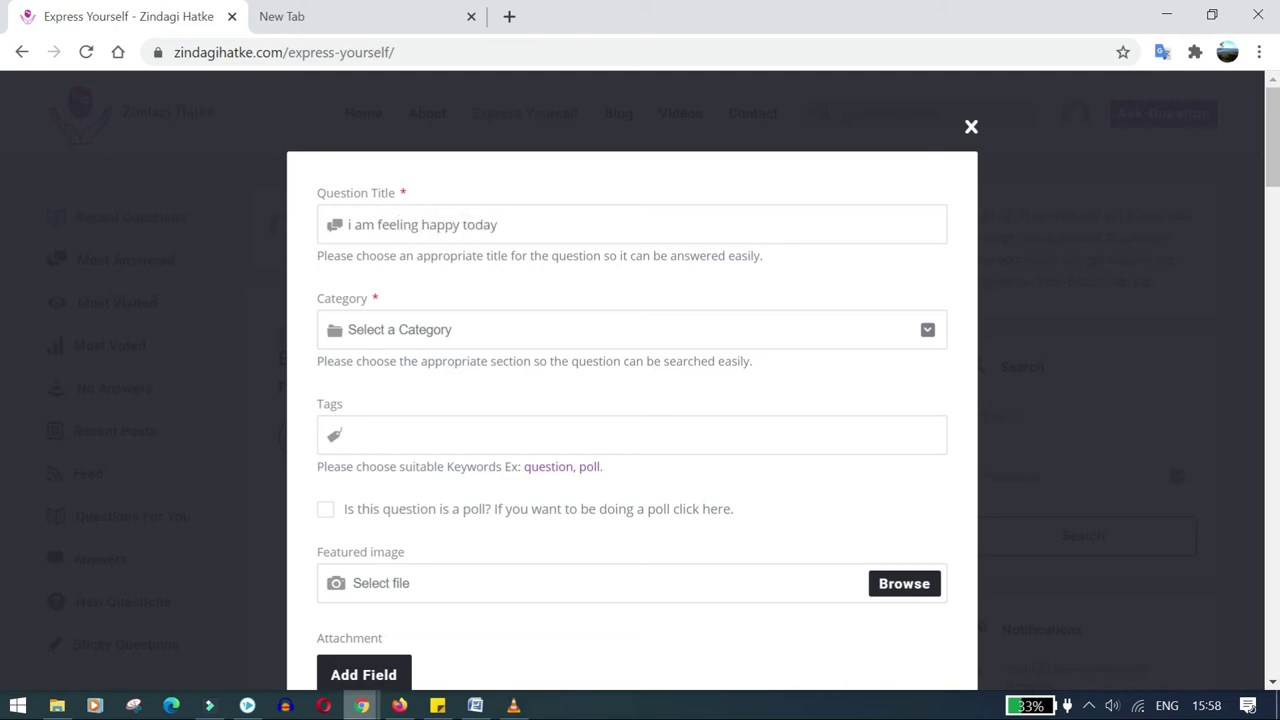
click(457, 345)
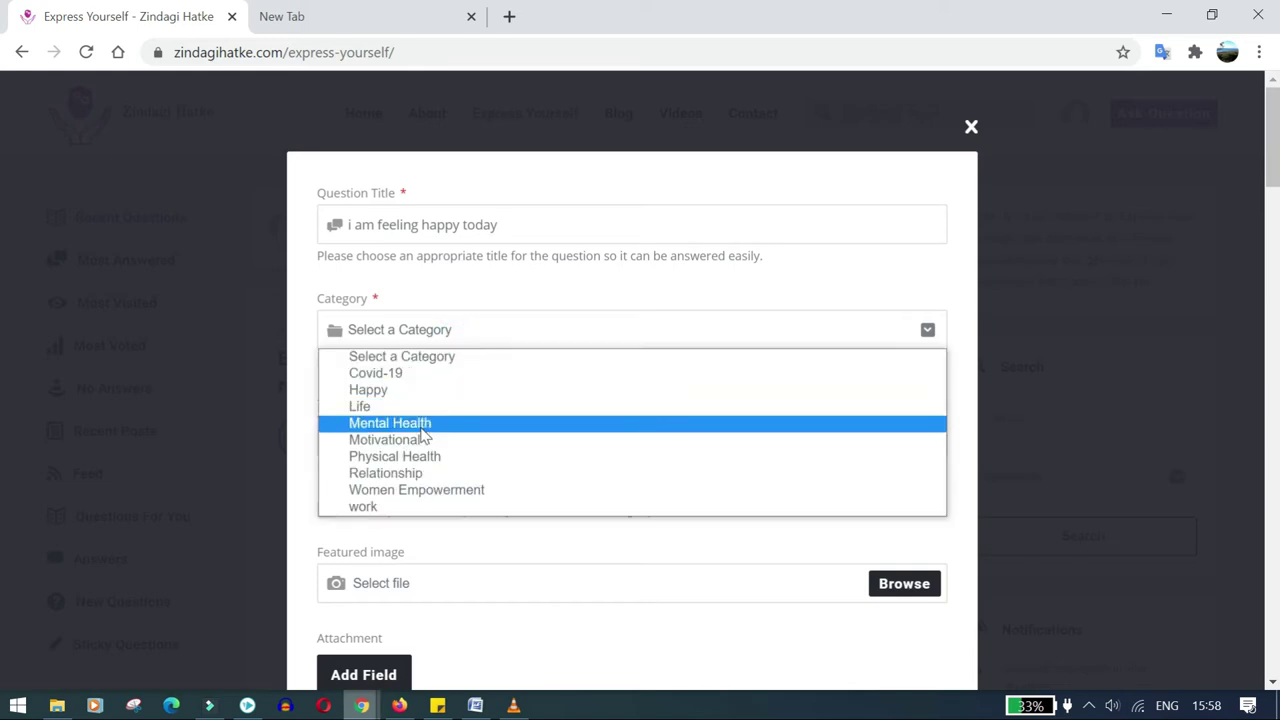
click(420, 424)
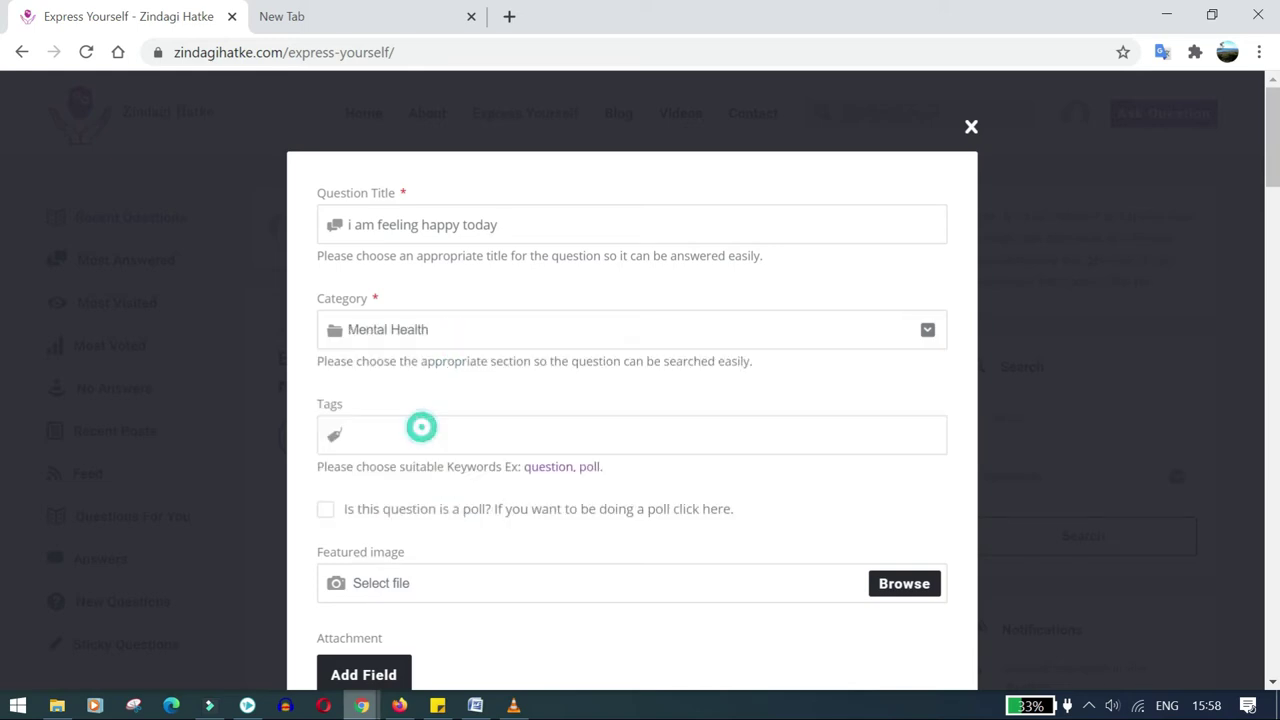
Enter 'i am happy' as the question details.
scroll(2, 165, down, 2)
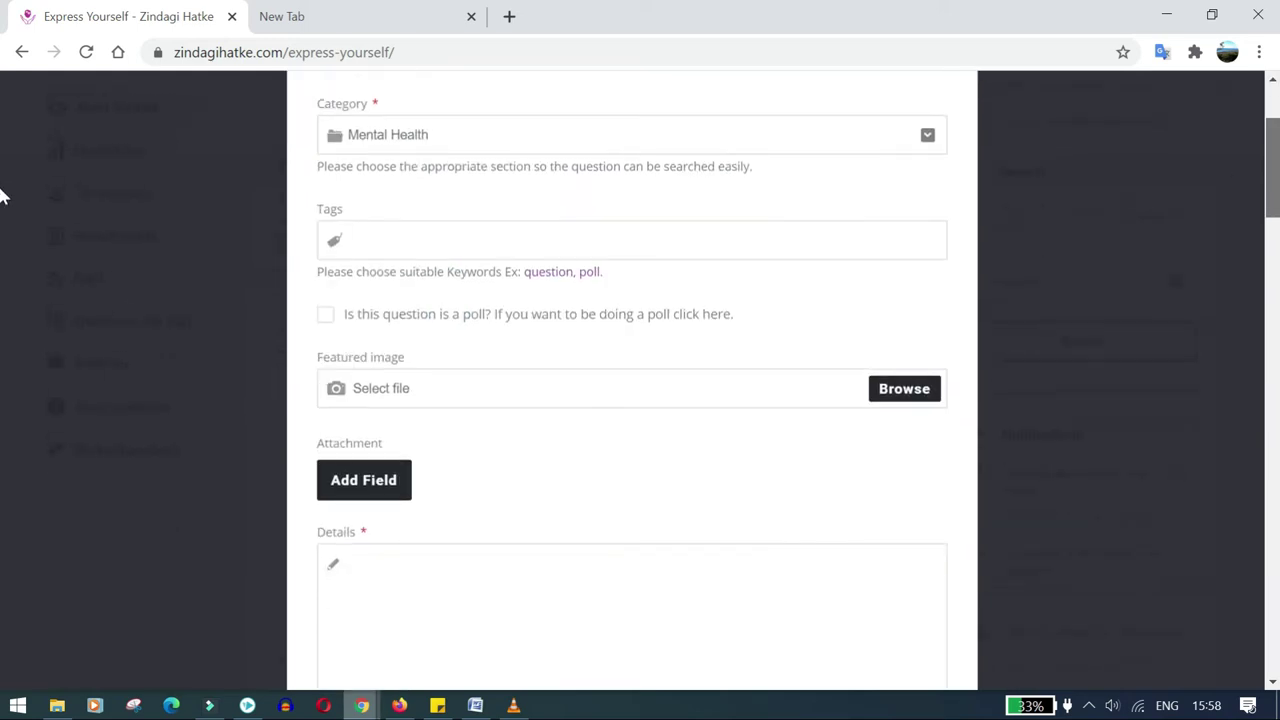
scroll(3, 205, down, 1)
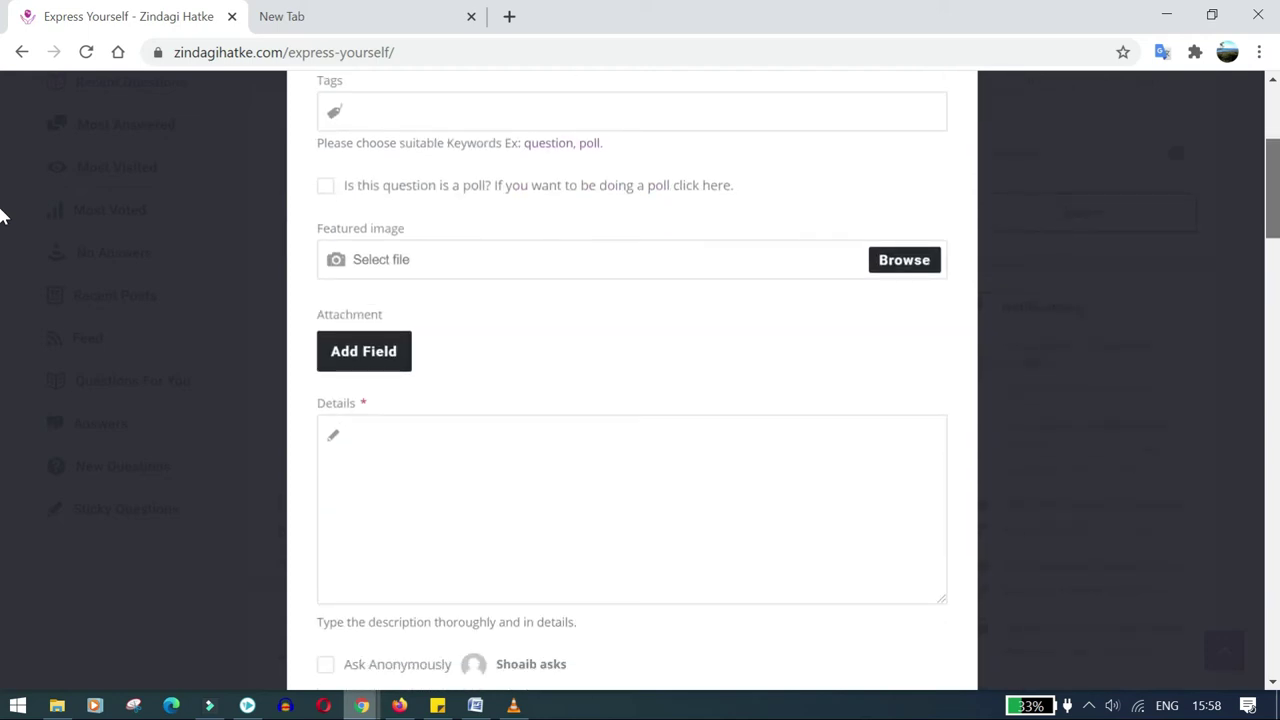
click(521, 458)
text(i am)
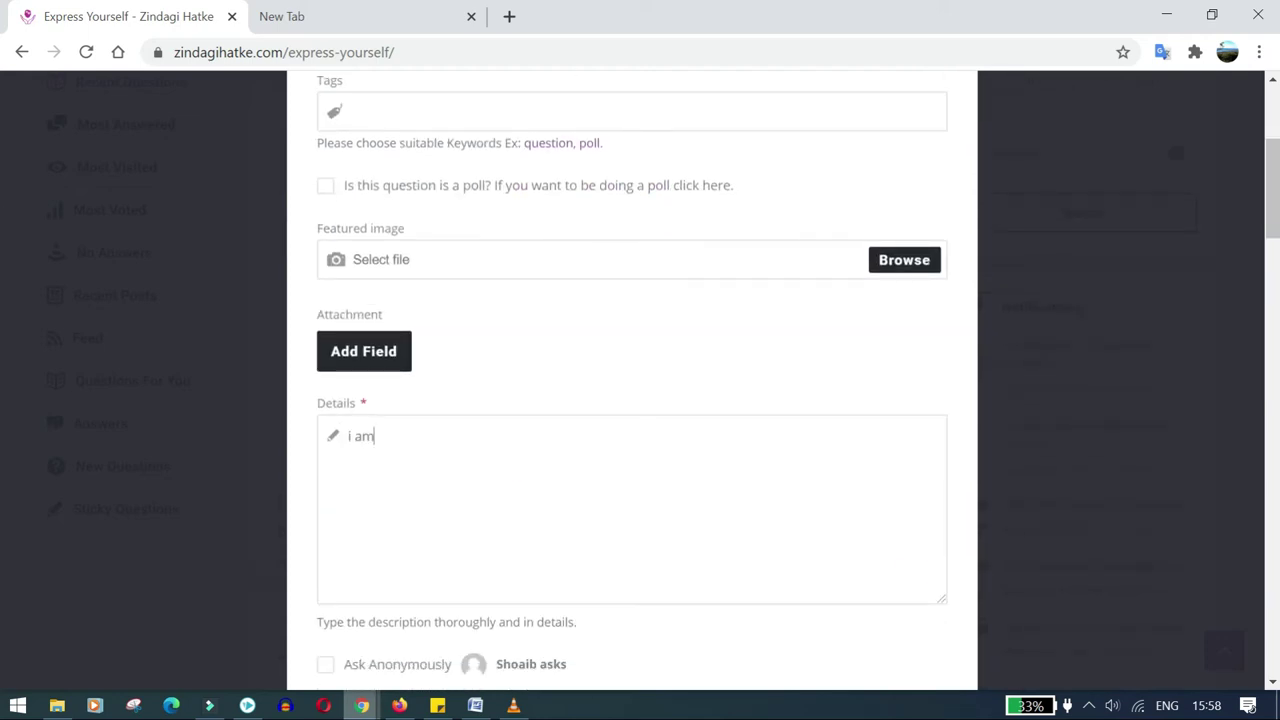
text(happy)
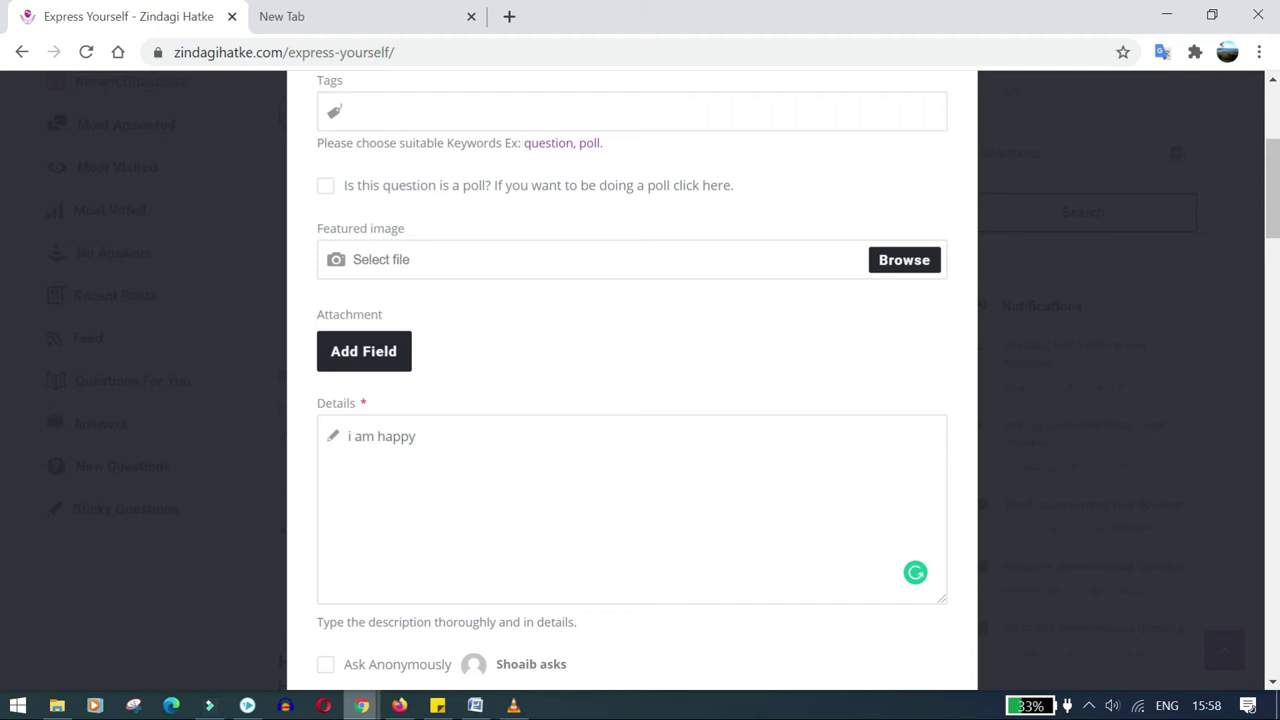
scroll(3, 270, down, 1)
scroll(1128, 291, down, 3)
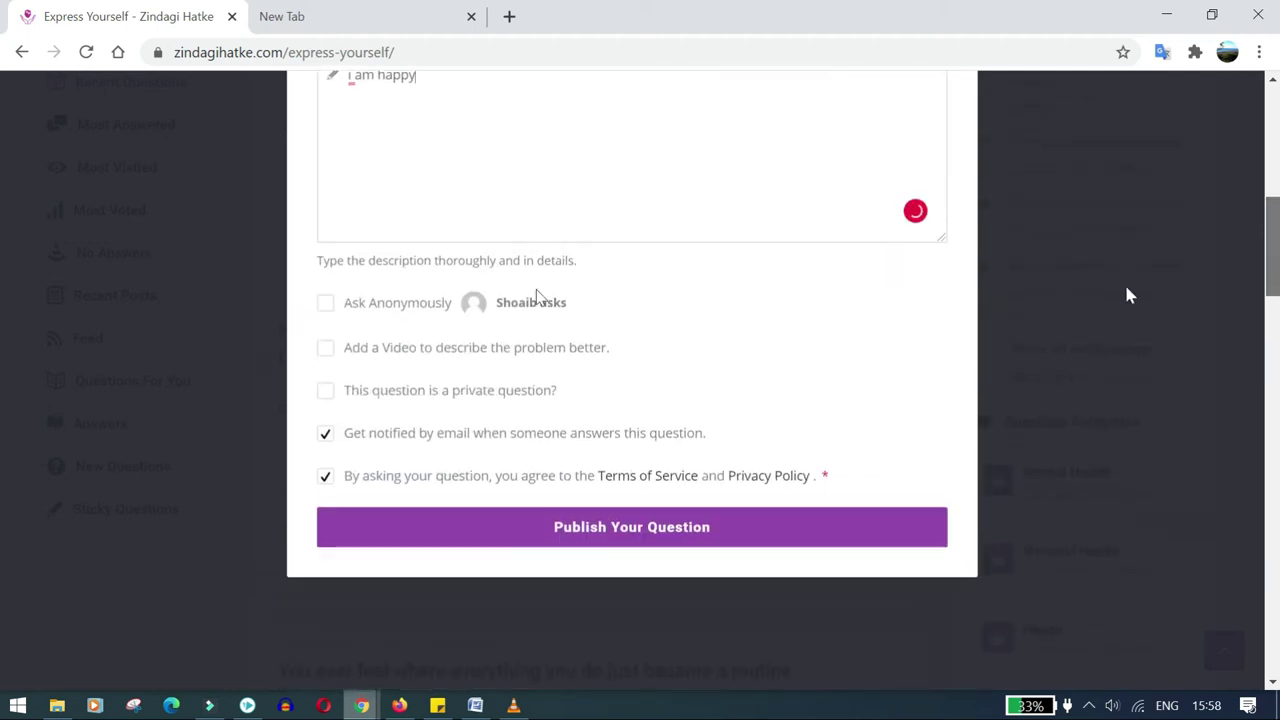
Tick Ask Anonymously, leave Add a Video off, keep terms accepted, and publish the question.
click(326, 306)
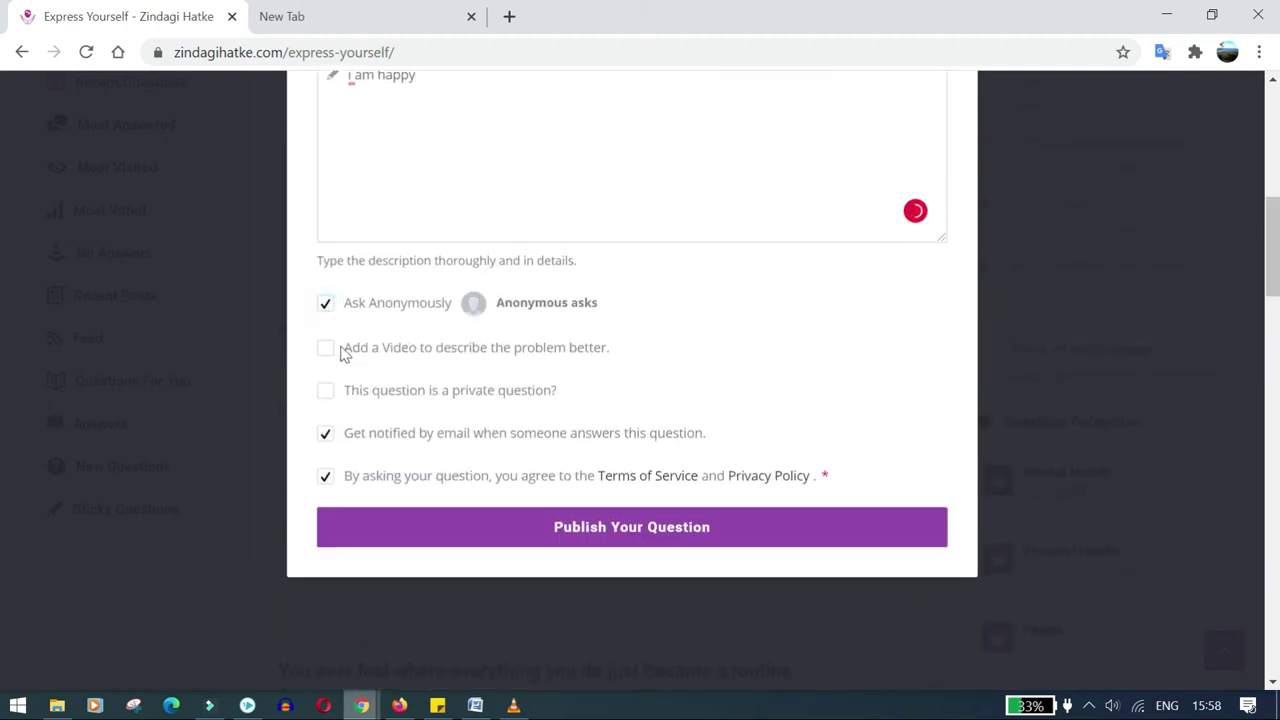
click(332, 348)
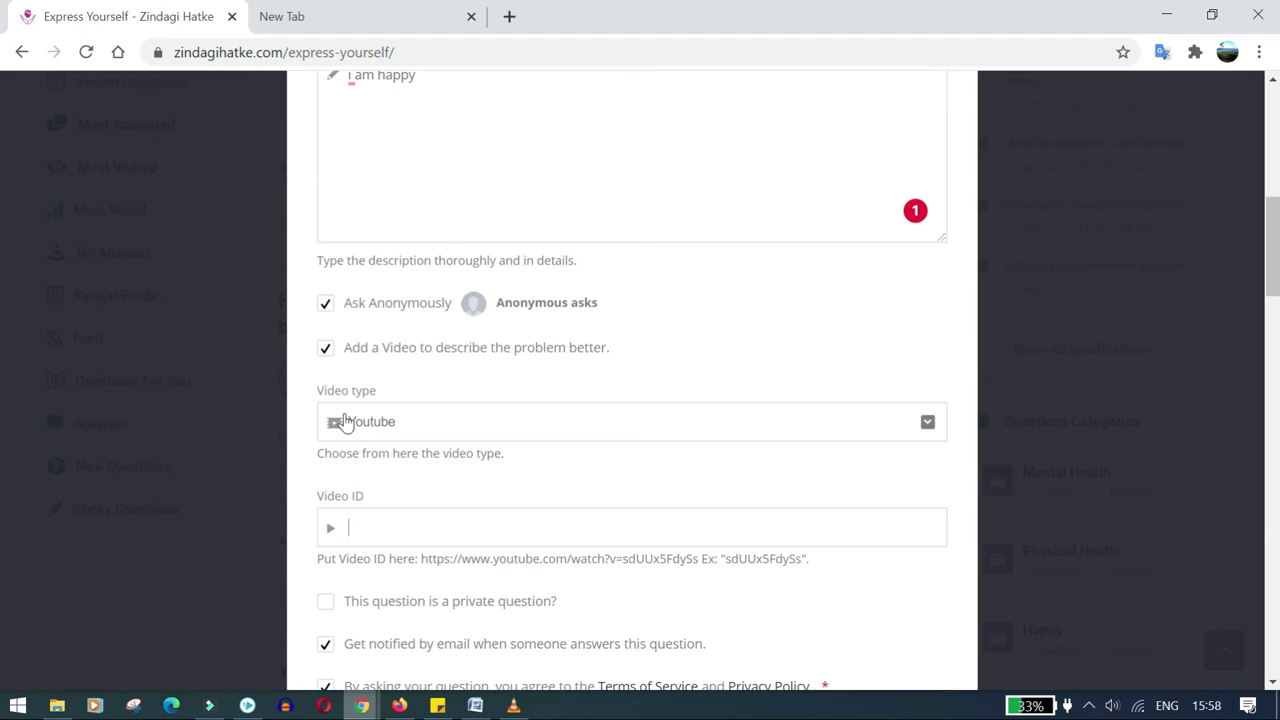
click(326, 349)
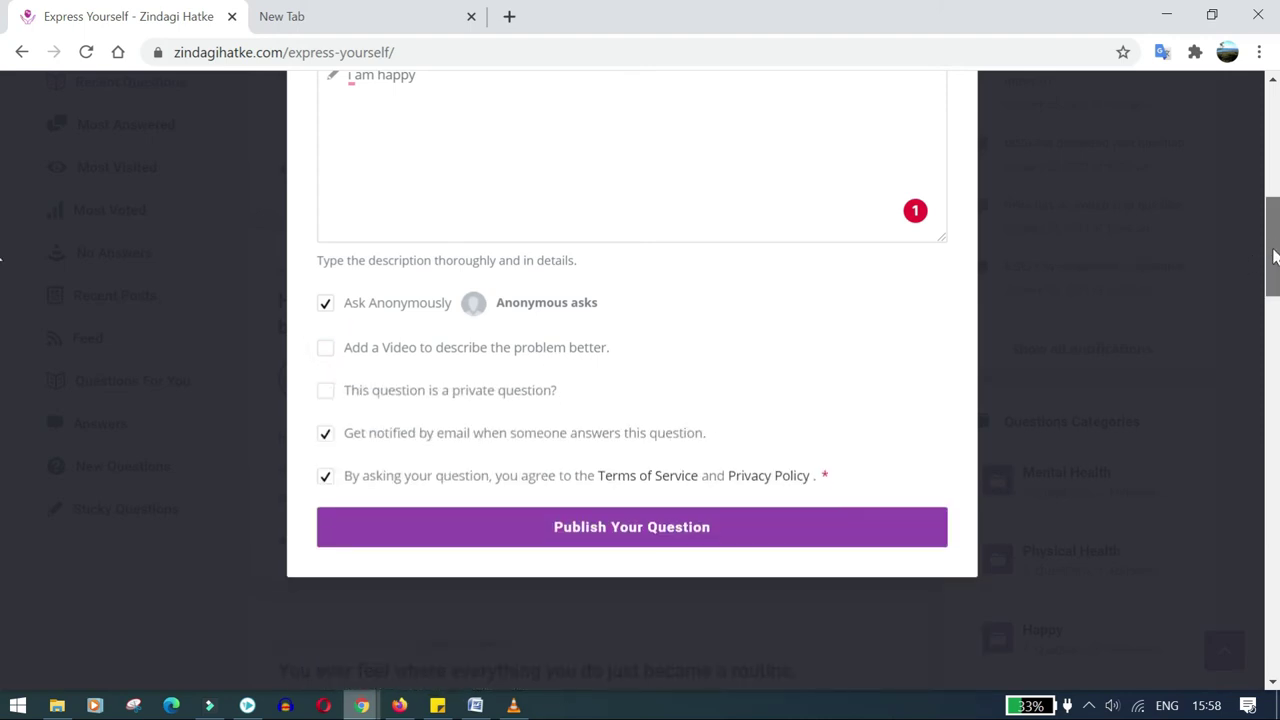
drag(1271, 250, 1271, 292)
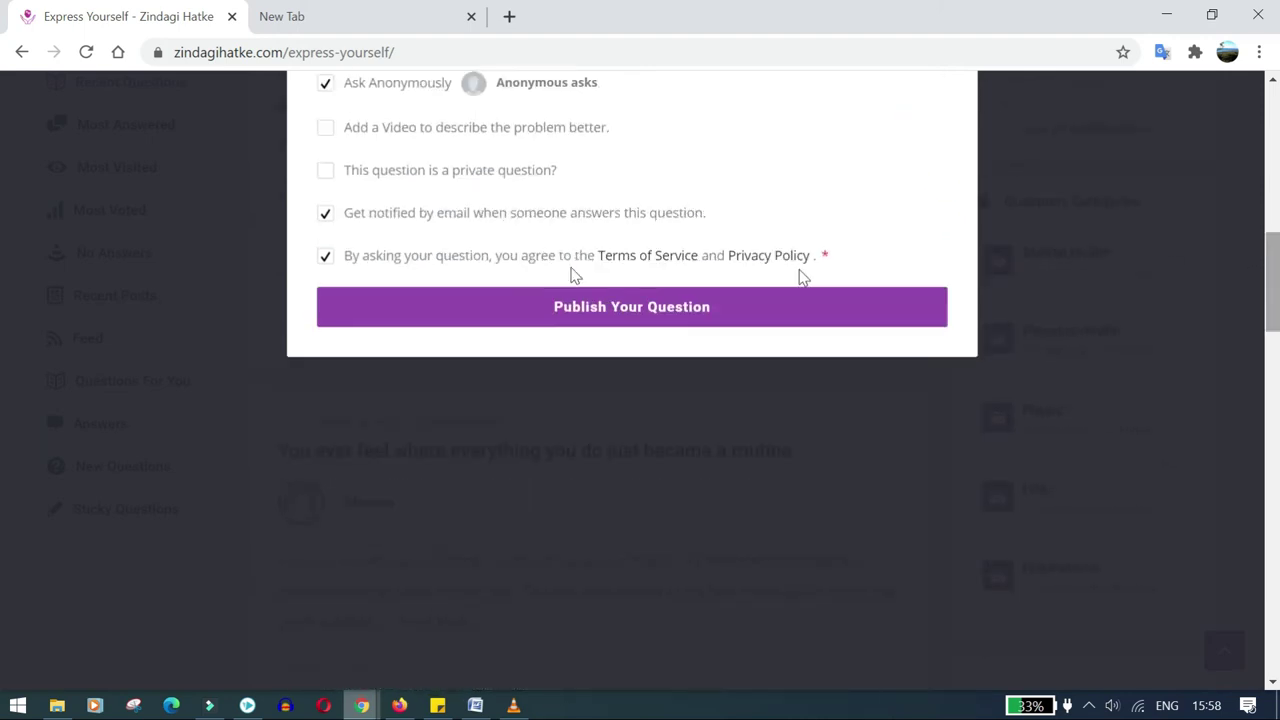
click(324, 259)
click(328, 262)
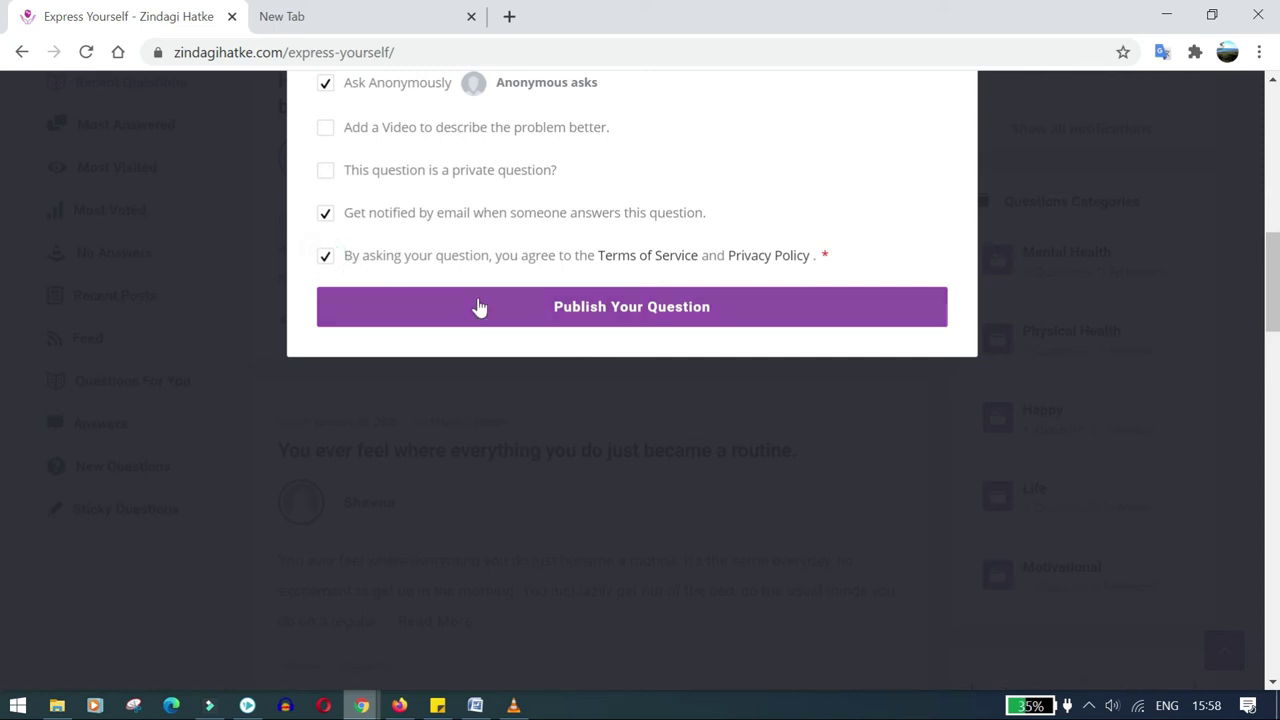
click(742, 306)
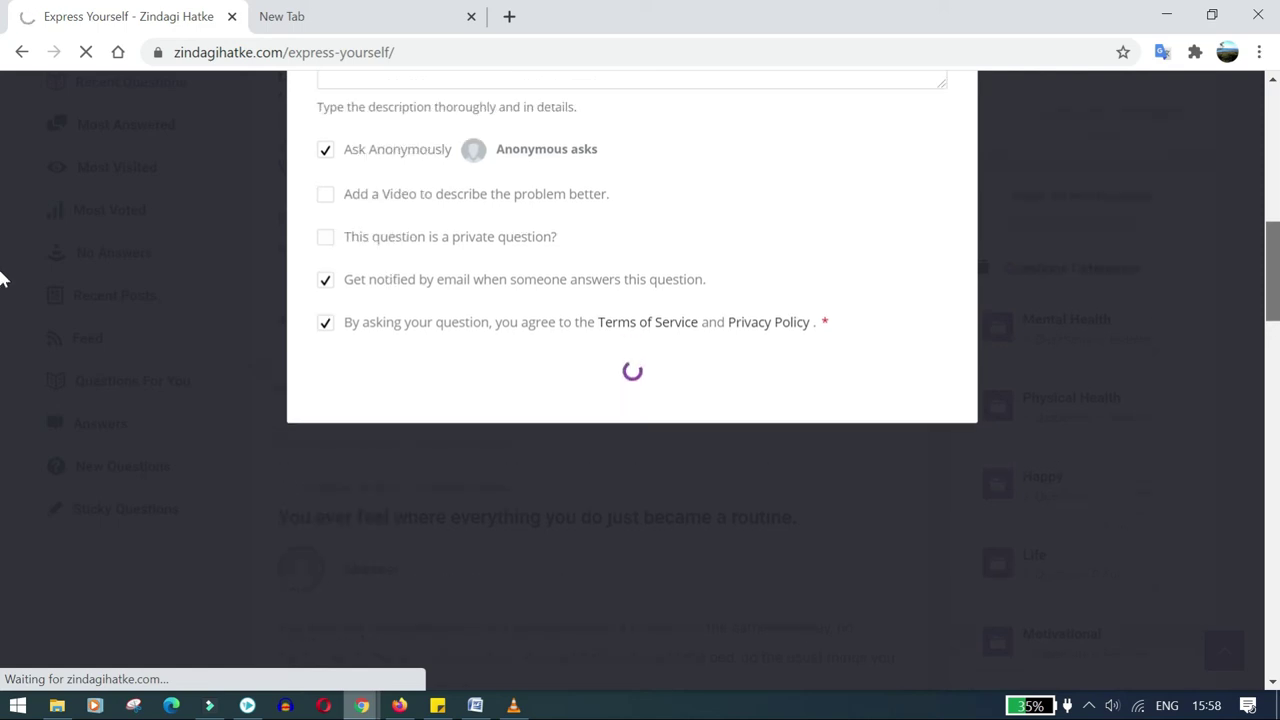
Review the published question page and place the cursor in the Leave an answer box.
scroll(0, 285, up, 1)
scroll(0, 255, up, 2)
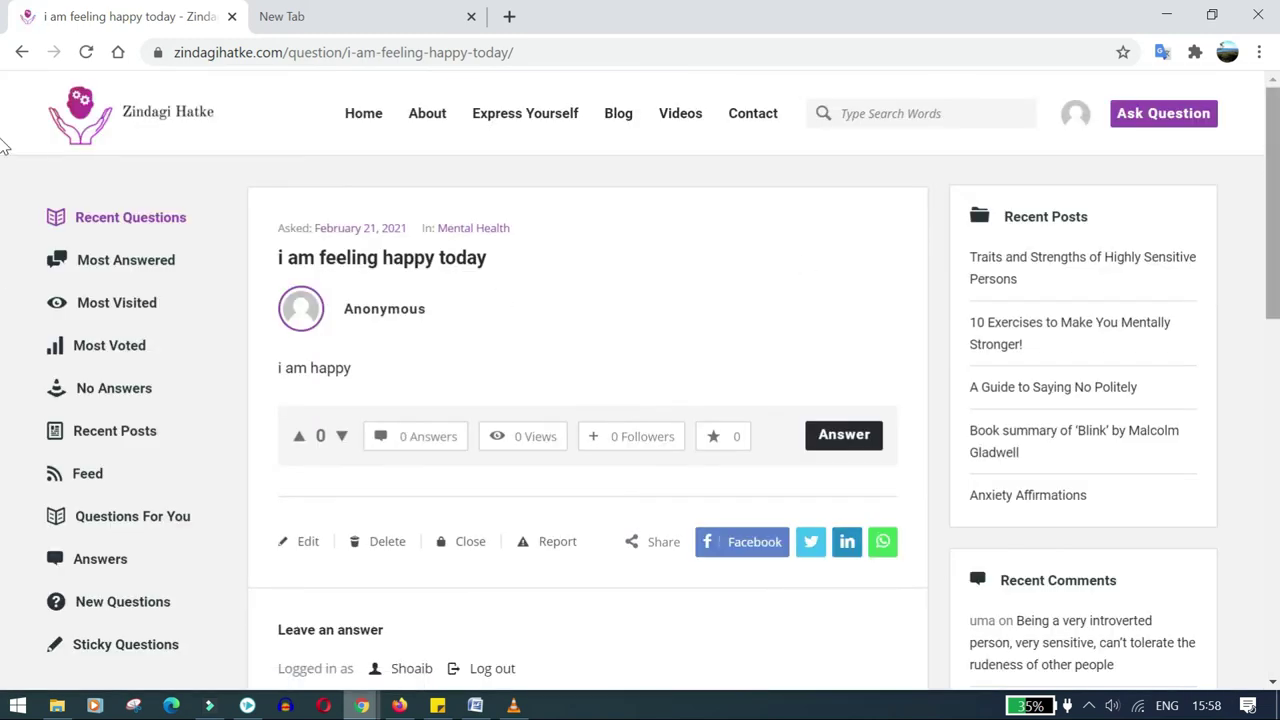
scroll(3, 262, down, 2)
scroll(3, 262, down, 2)
scroll(3, 262, down, 2)
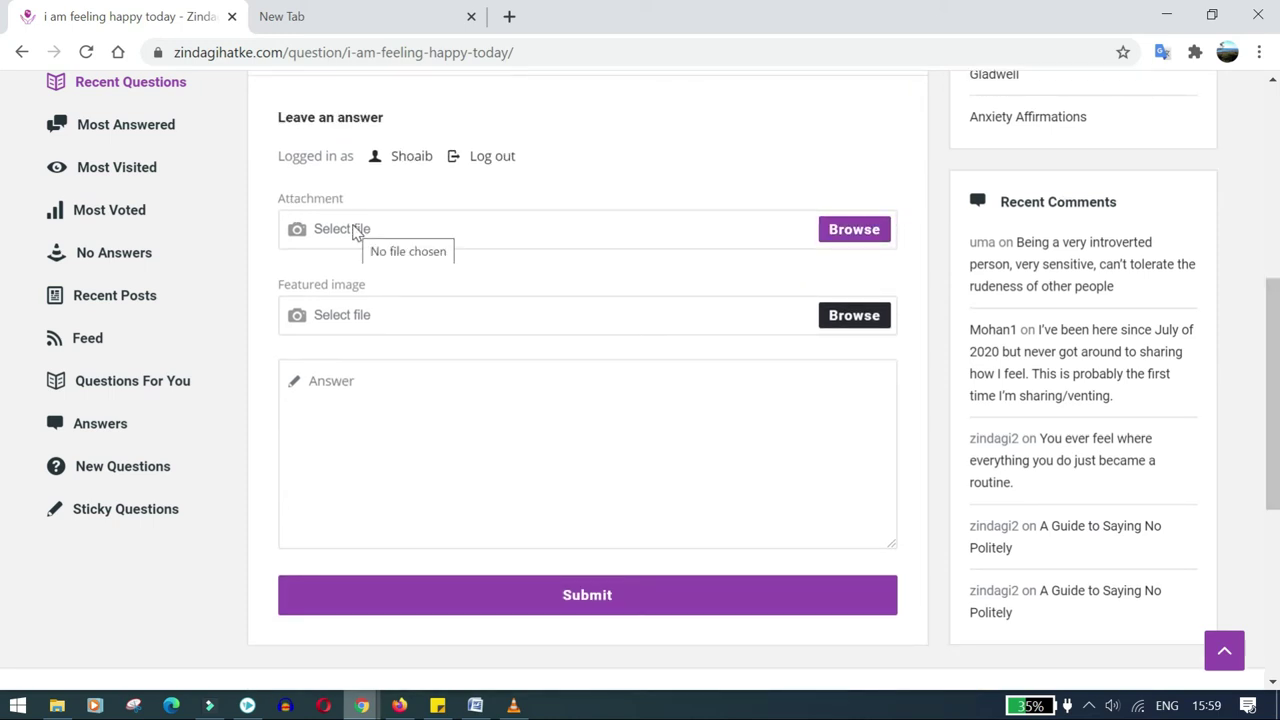
click(343, 318)
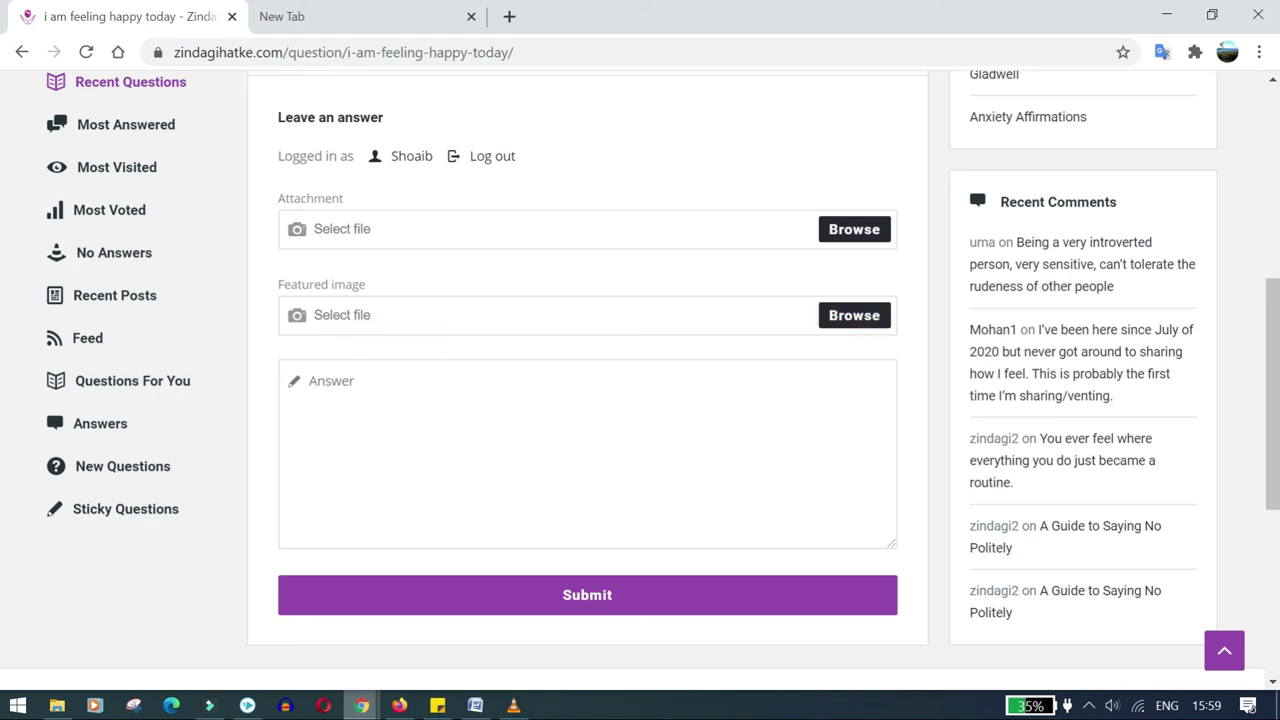
click(346, 383)
scroll(1268, 130, up, 5)
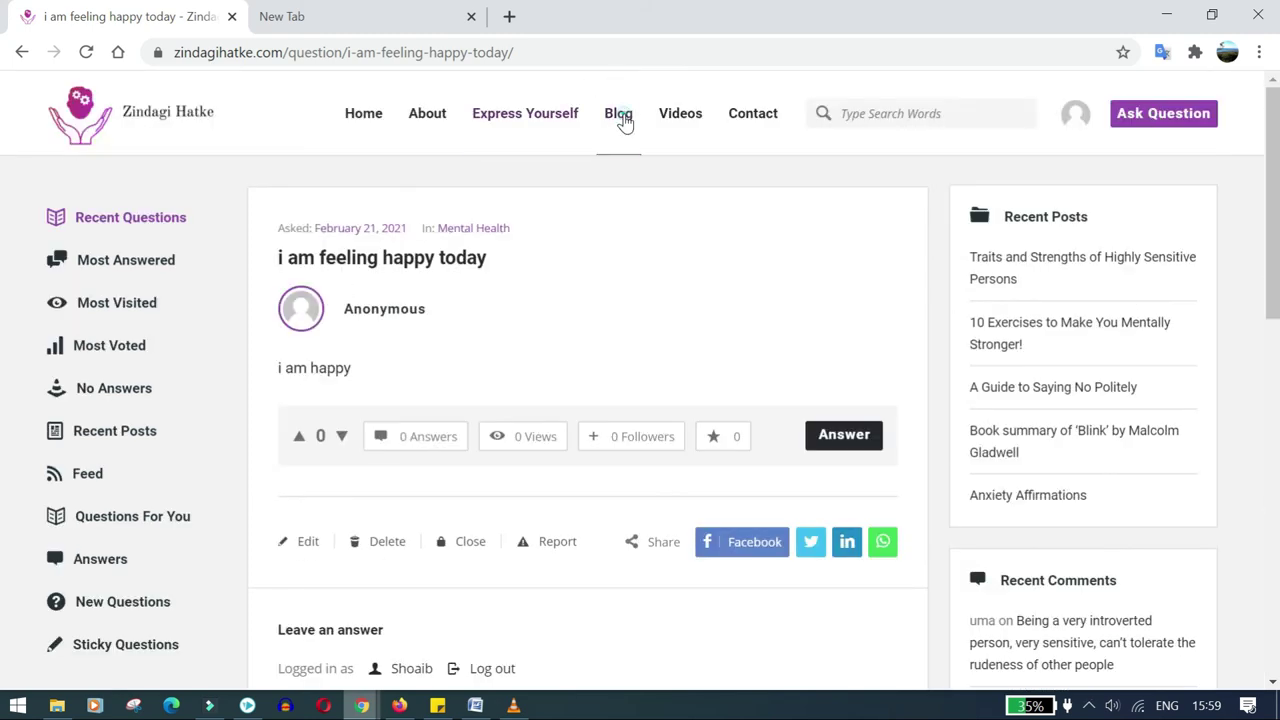
Open the blog's WRITE FOR US Add post form.
click(622, 120)
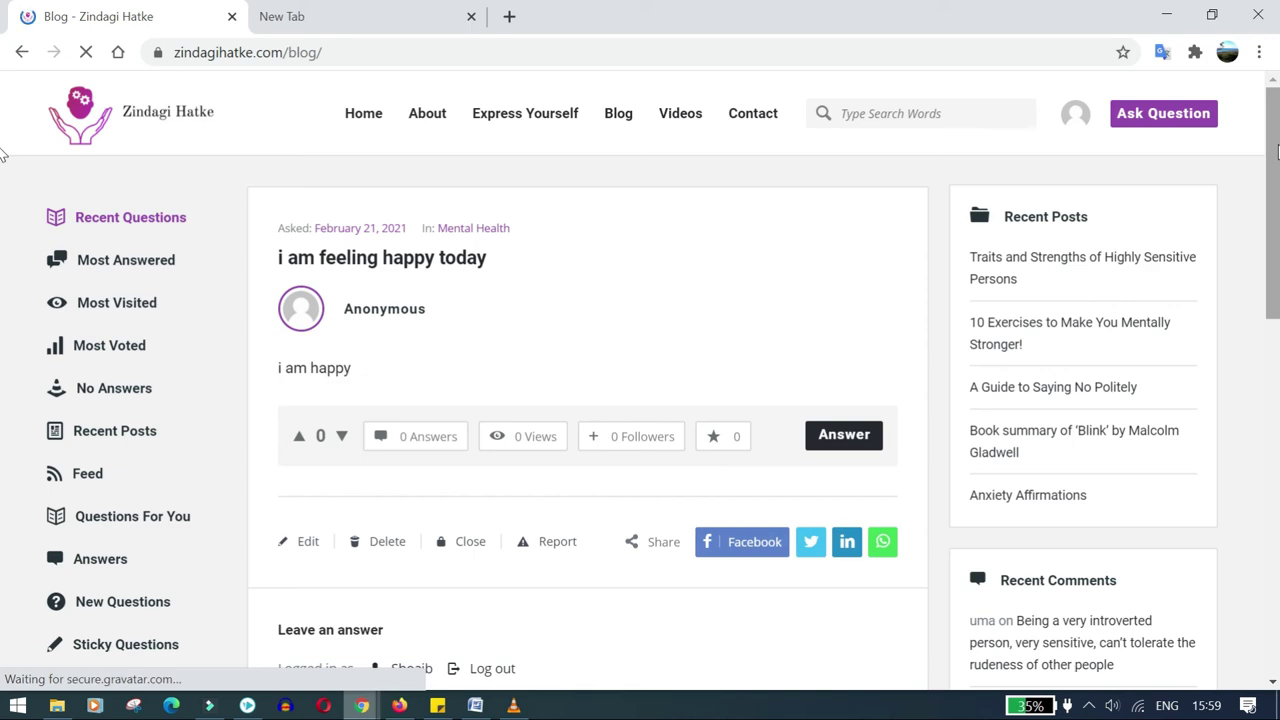
scroll(934, 126, down, 2)
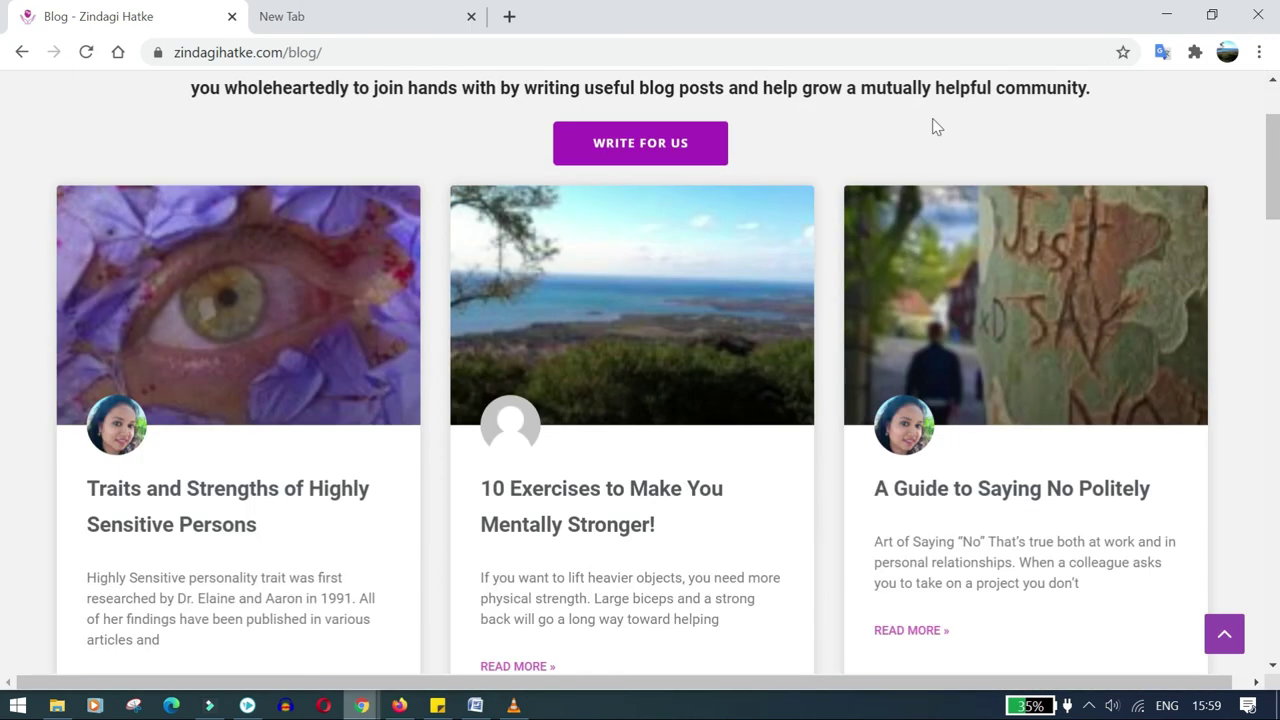
click(686, 155)
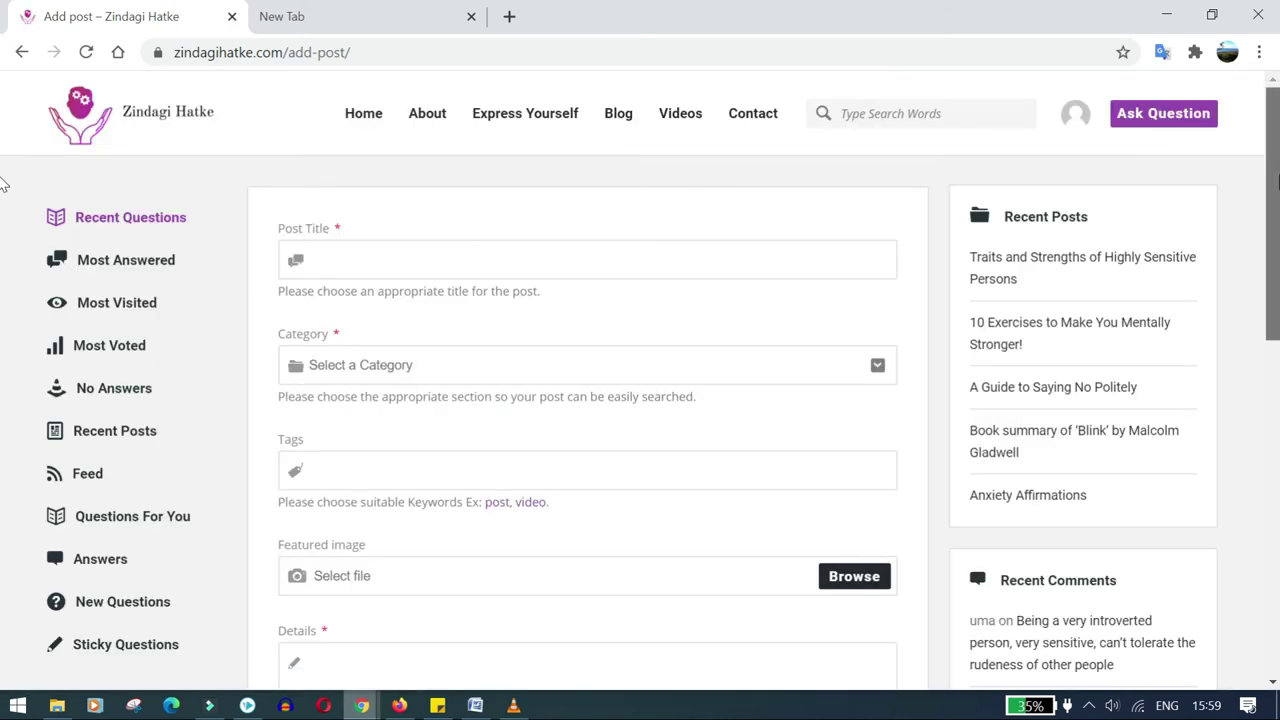
Look over the empty Add post form, then return to the Home page.
scroll(6, 229, down, 1)
scroll(5, 320, down, 2)
scroll(6, 330, down, 1)
scroll(8, 334, up, 4)
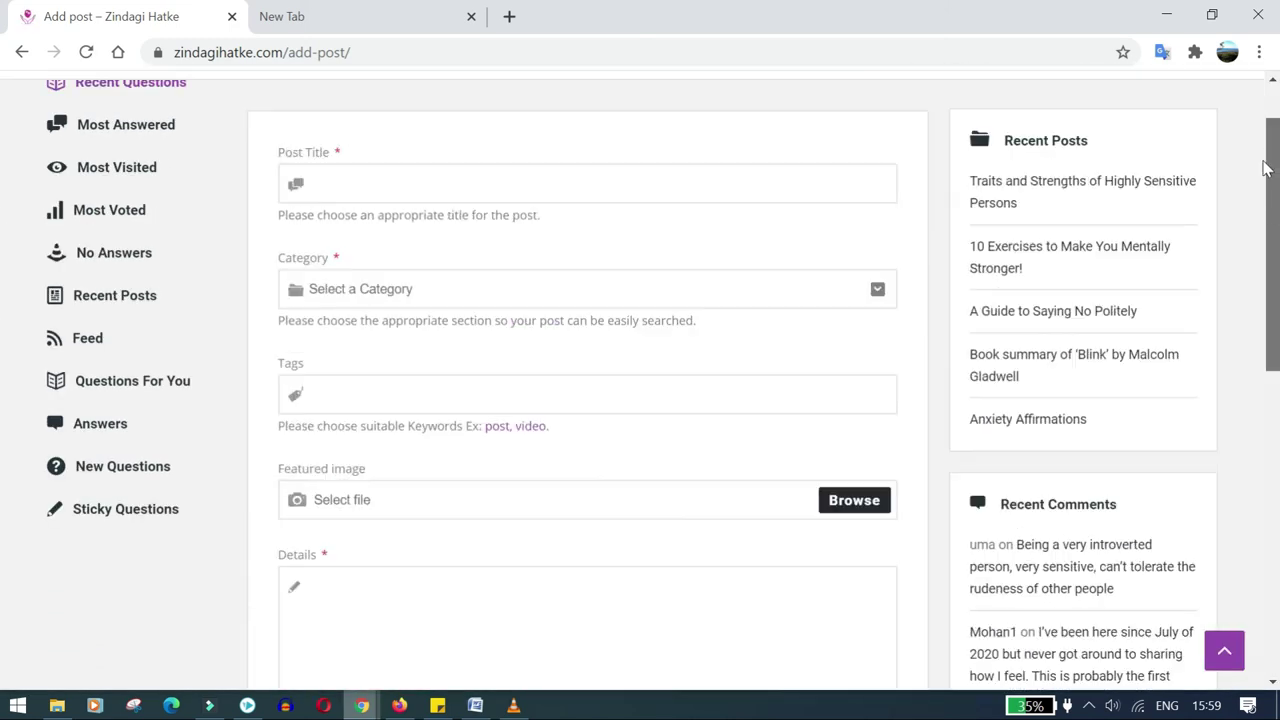
click(363, 120)
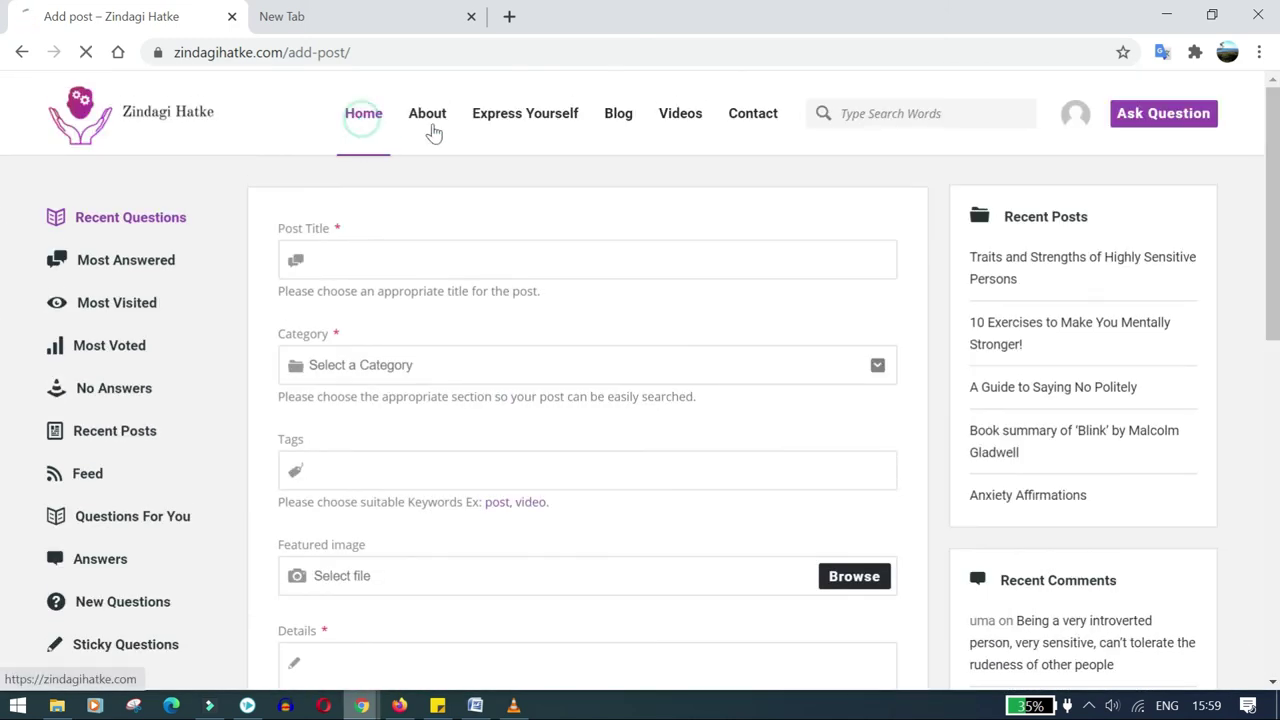